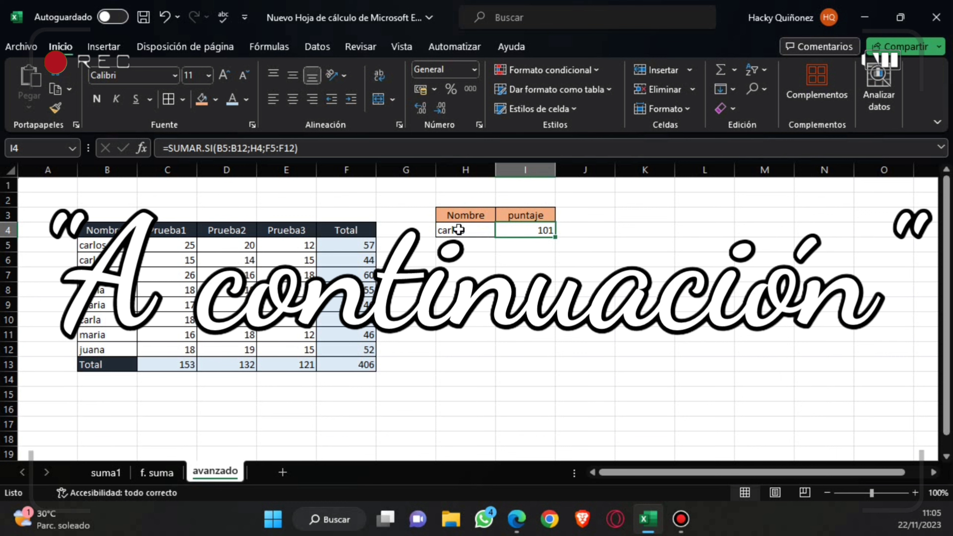
left_click(93, 247)
left_click(93, 259)
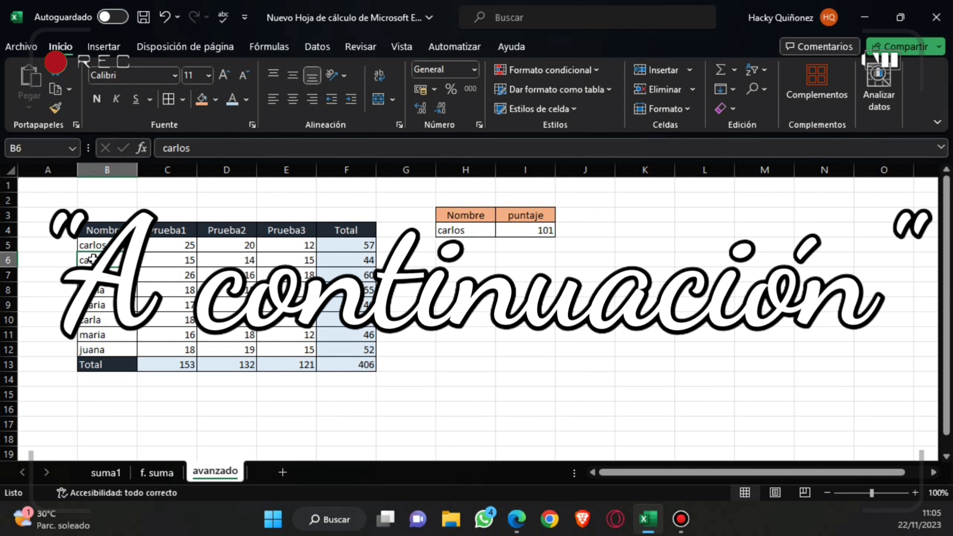
left_click(92, 248)
left_click(362, 260)
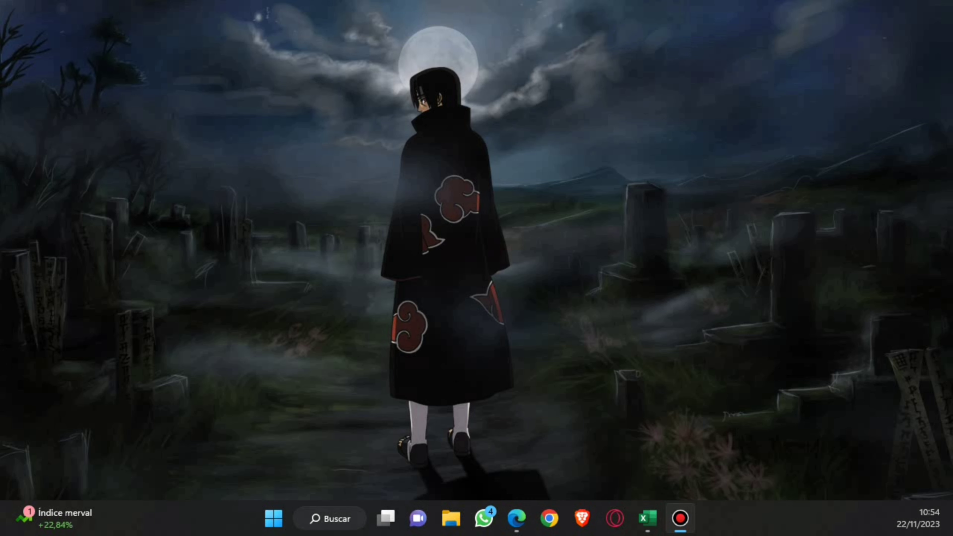
Switch to the Excel workbook, look over its three sheets and select the first Total cell, F5, on the suma1 sheet.
left_click(648, 518)
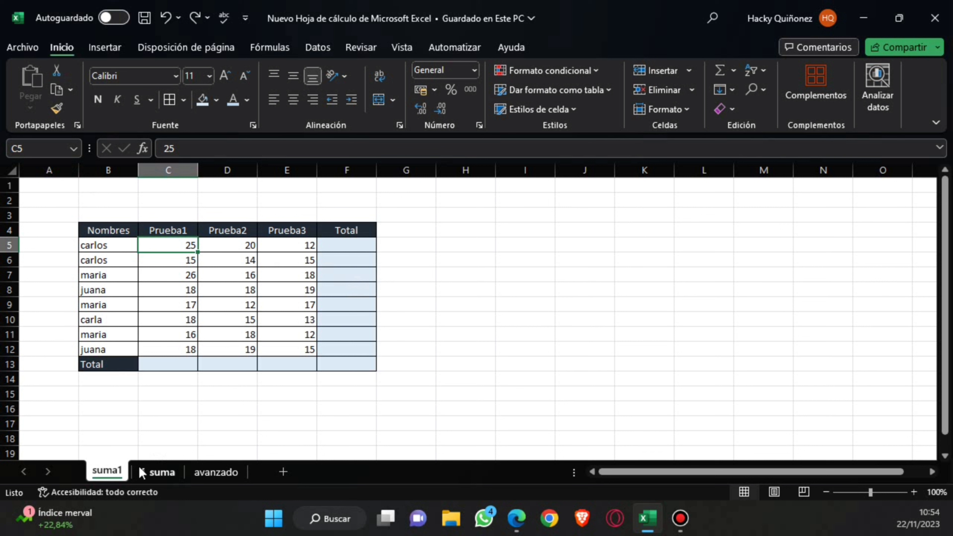
left_click(158, 473)
left_click(201, 473)
left_click(108, 474)
left_click(141, 473)
left_click(106, 473)
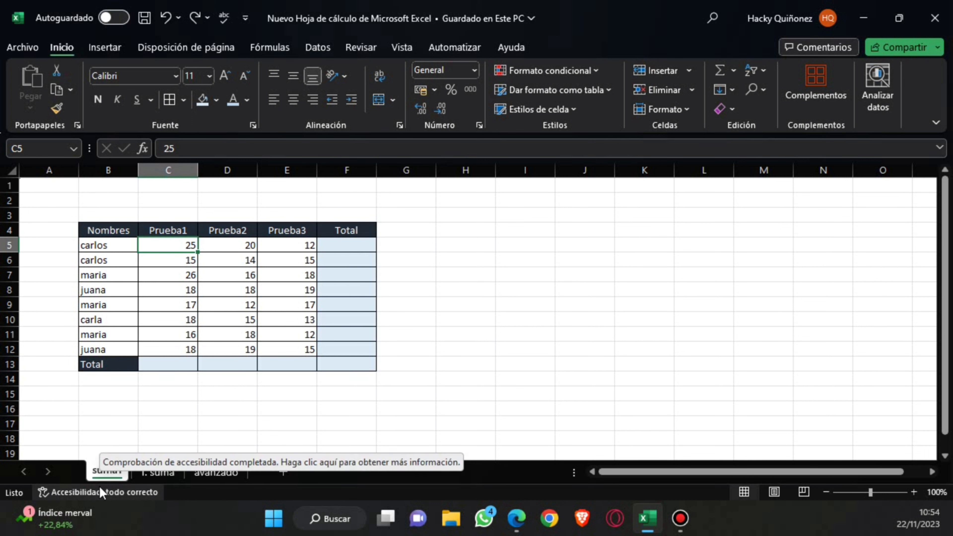
left_click(359, 243)
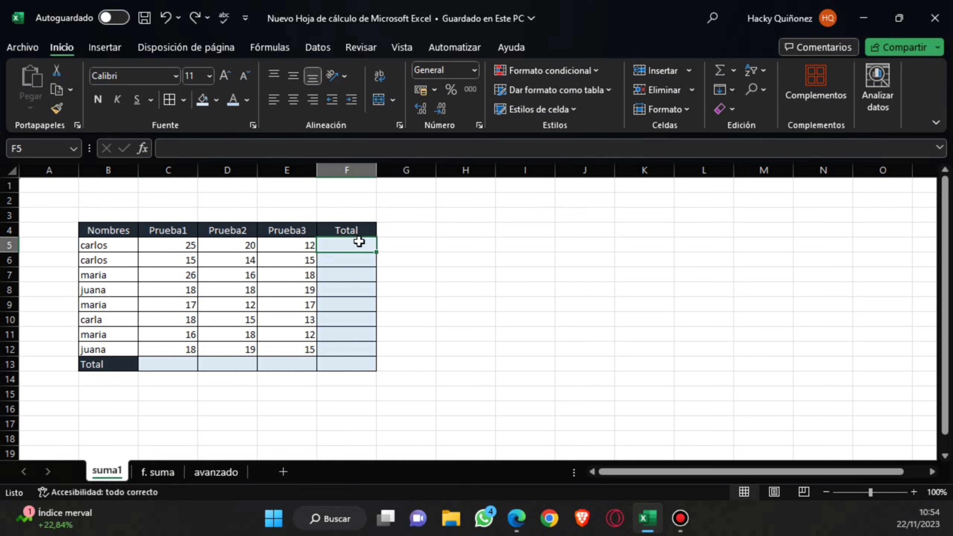
type("=")
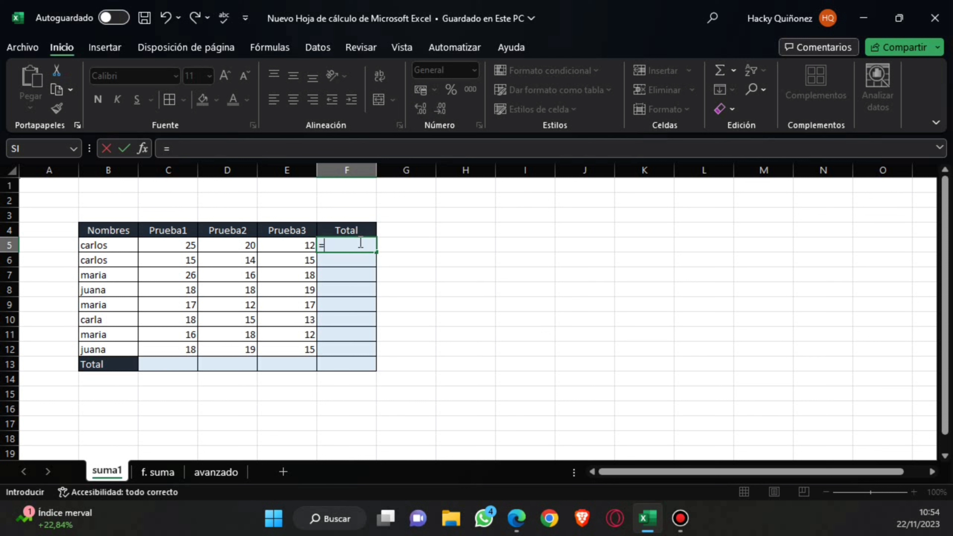
key("BackSpace")
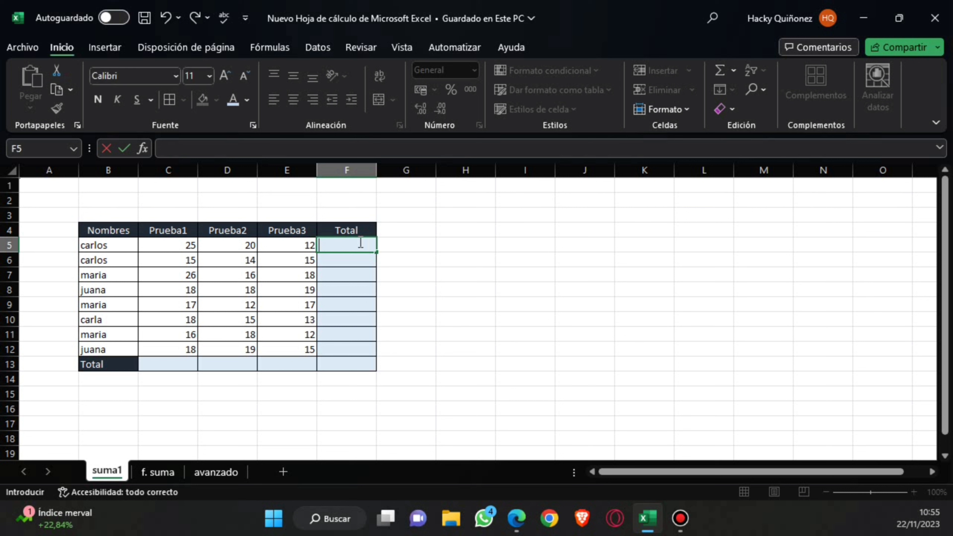
type("+")
key("BackSpace")
type("-")
key("BackSpace")
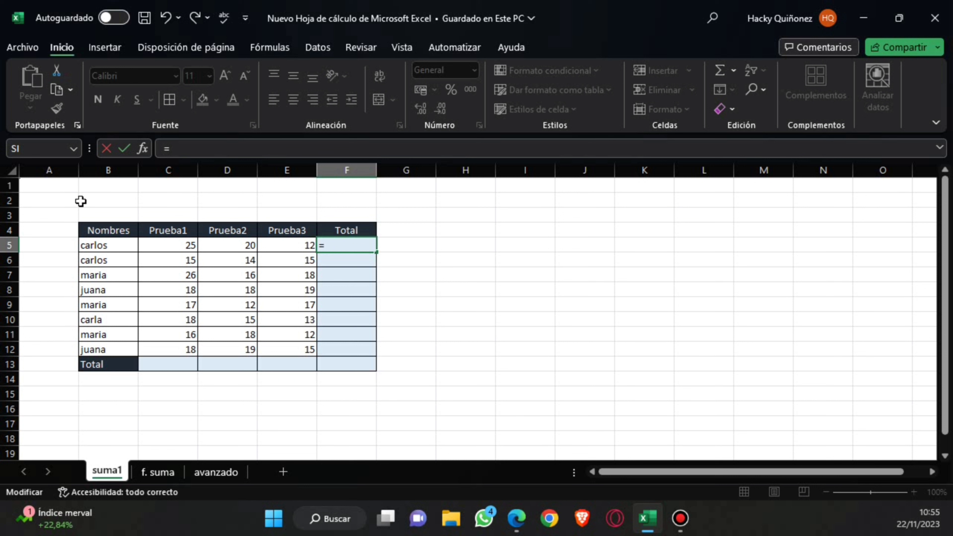
Add the three test scores in F5 with =C5+D5+E5 and copy the formula down the Total column to F12.
left_click(148, 246)
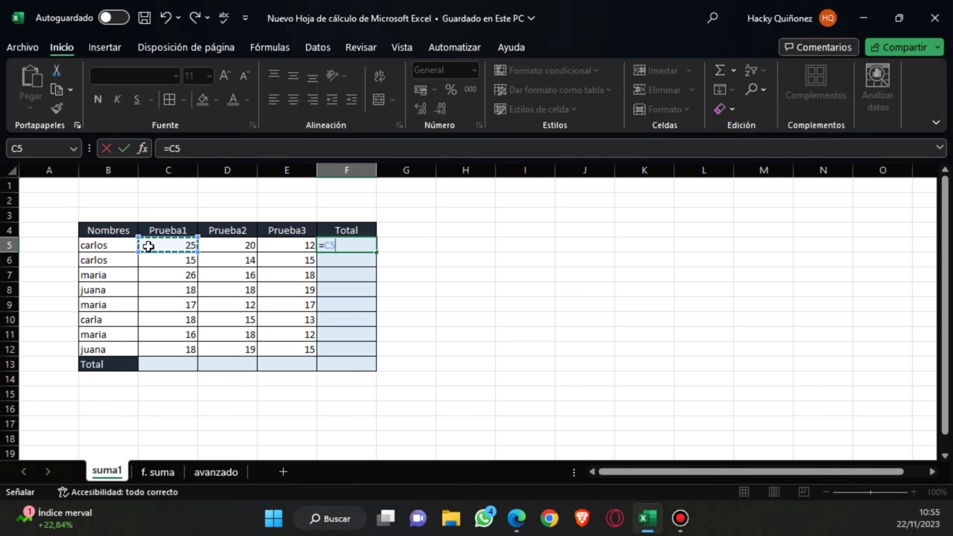
type("+")
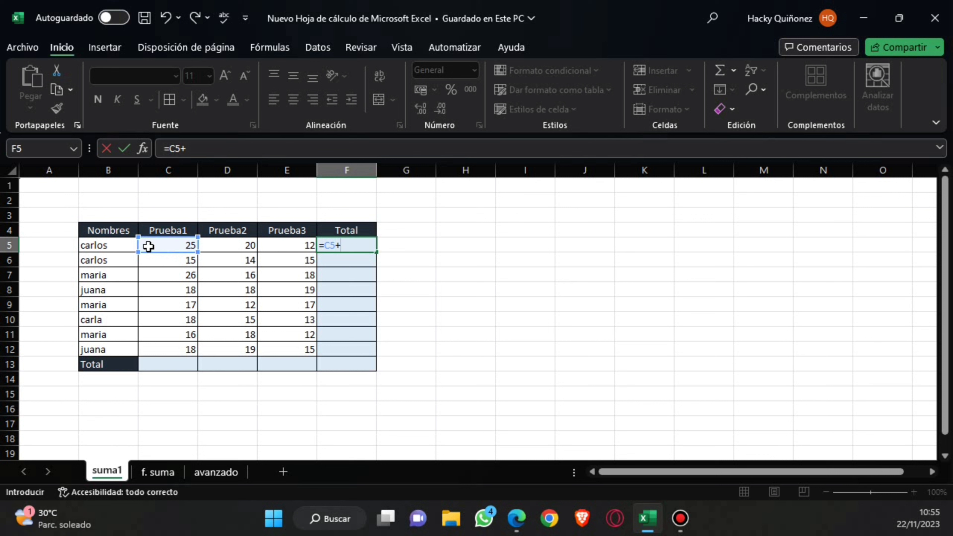
left_click(233, 245)
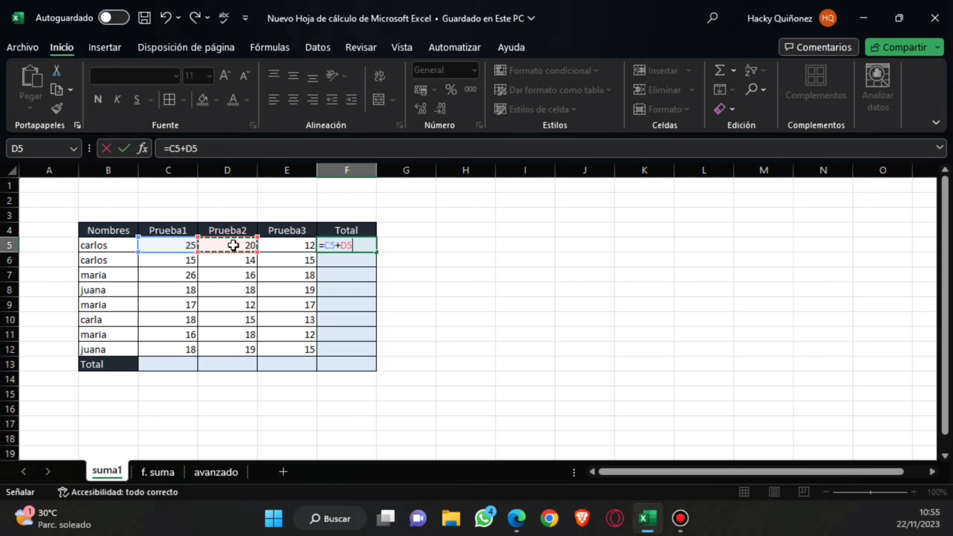
type("+")
left_click(269, 245)
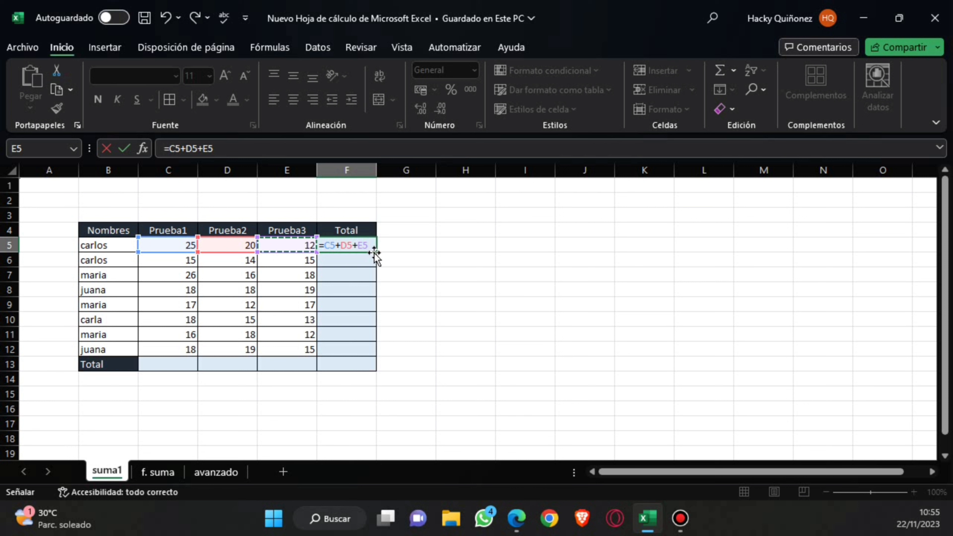
key("Return")
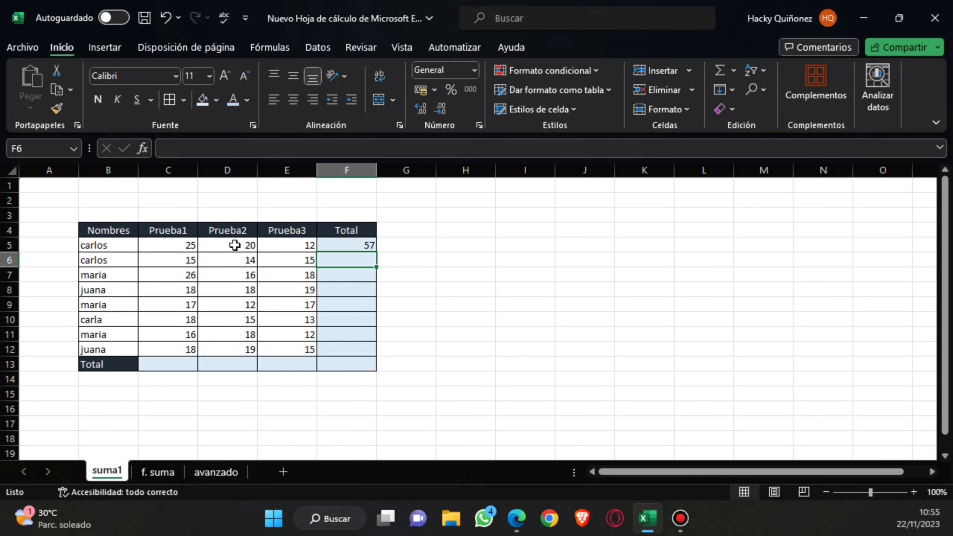
left_click(347, 246)
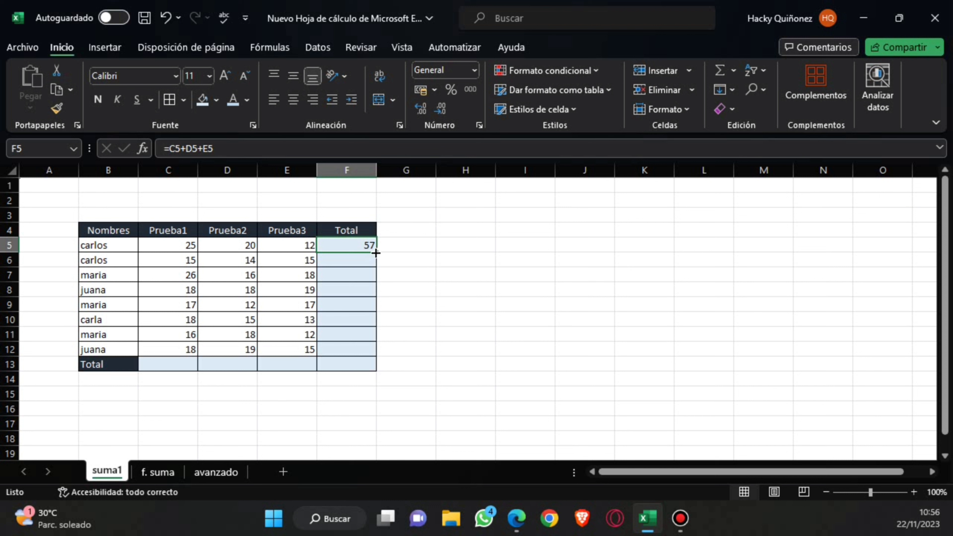
left_click_drag(376, 253, 375, 360)
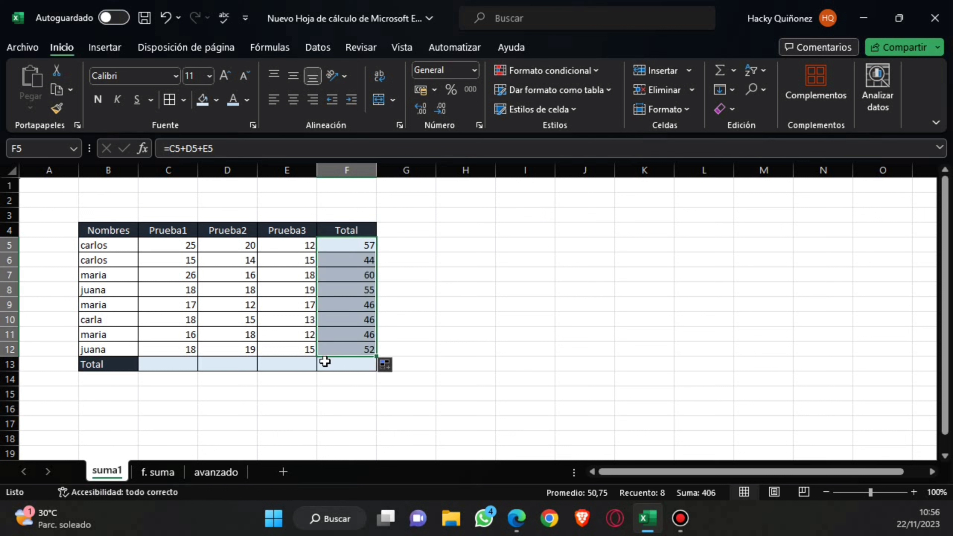
Add up the Prueba1 column in C13 with the formula =C5+C6+C7+C8+C9+C10+C11+C12.
left_click(172, 365)
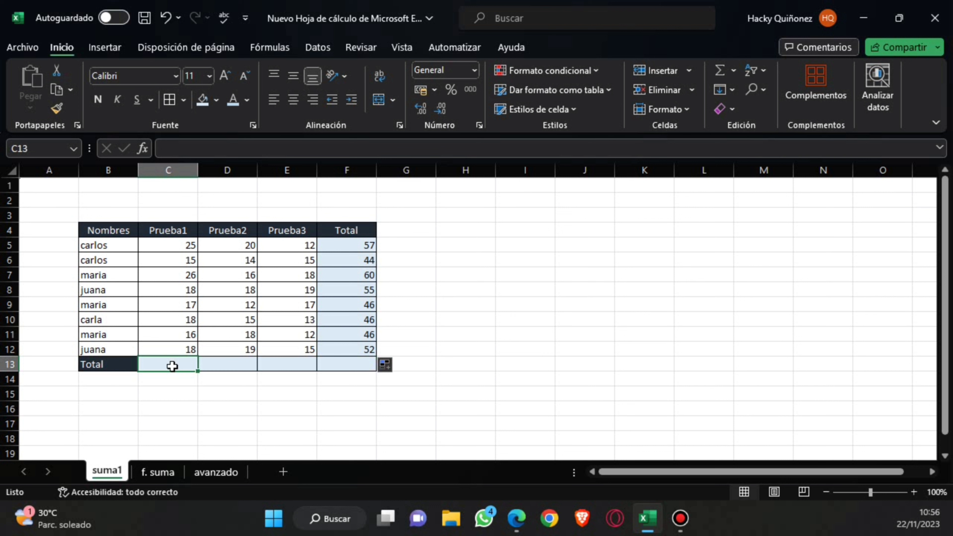
type("=")
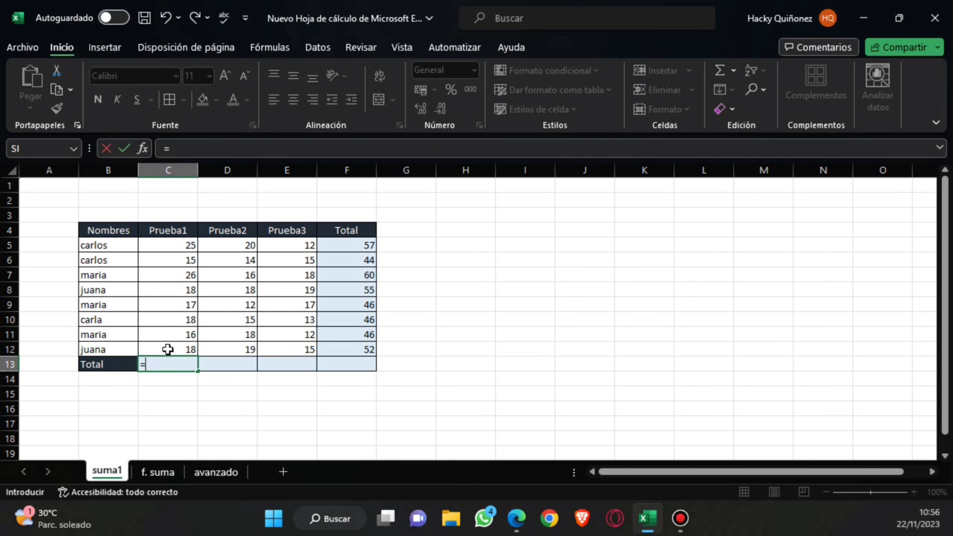
left_click(182, 245)
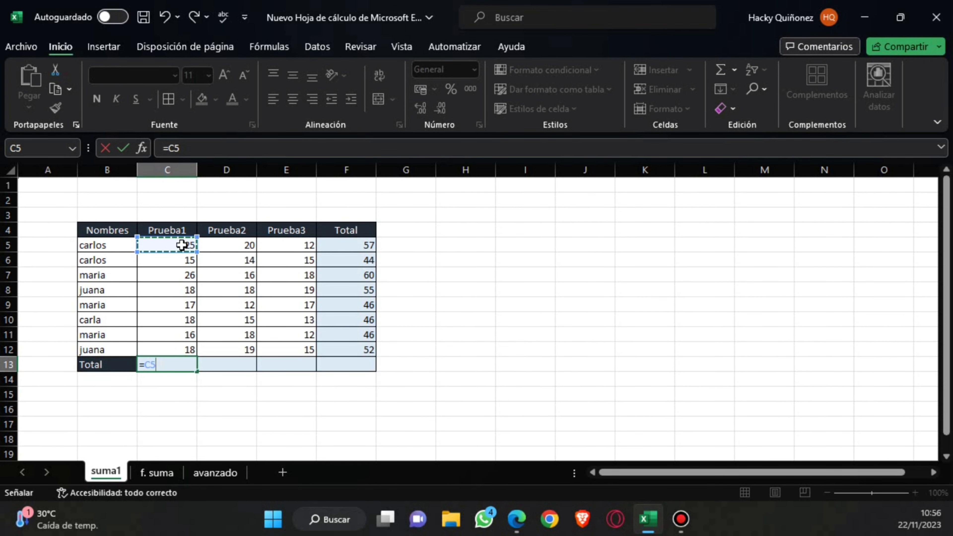
type("+")
left_click(180, 260)
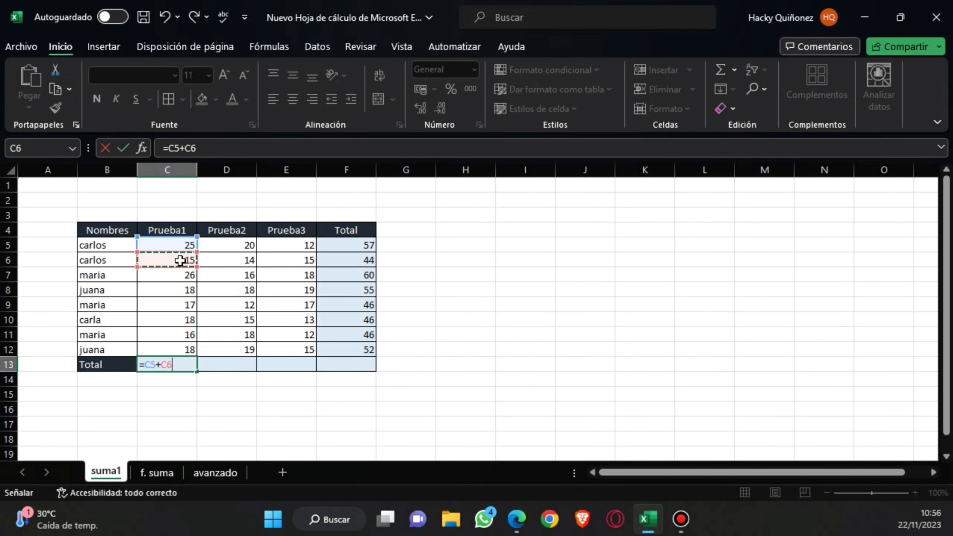
type("+")
left_click(175, 278)
type("+")
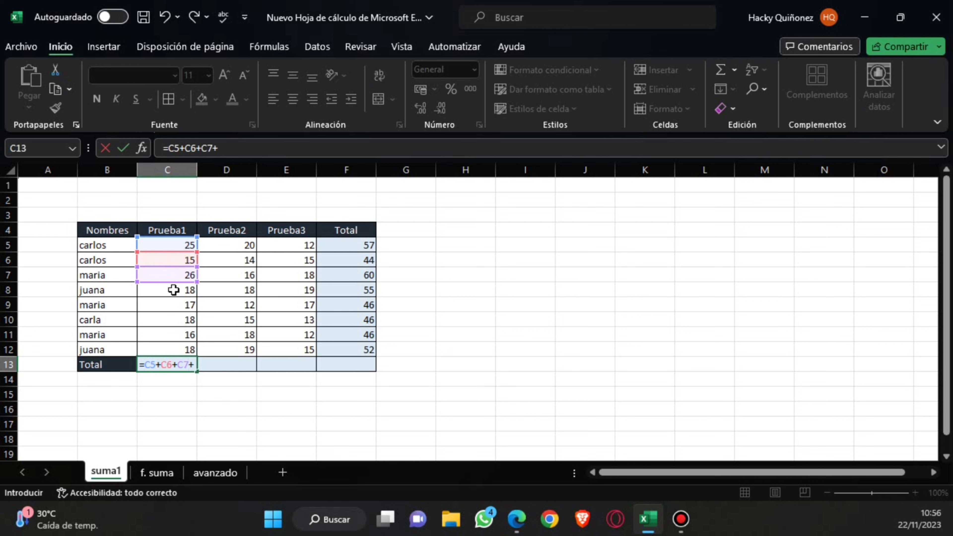
left_click(174, 290)
left_click(173, 304)
left_click(174, 291)
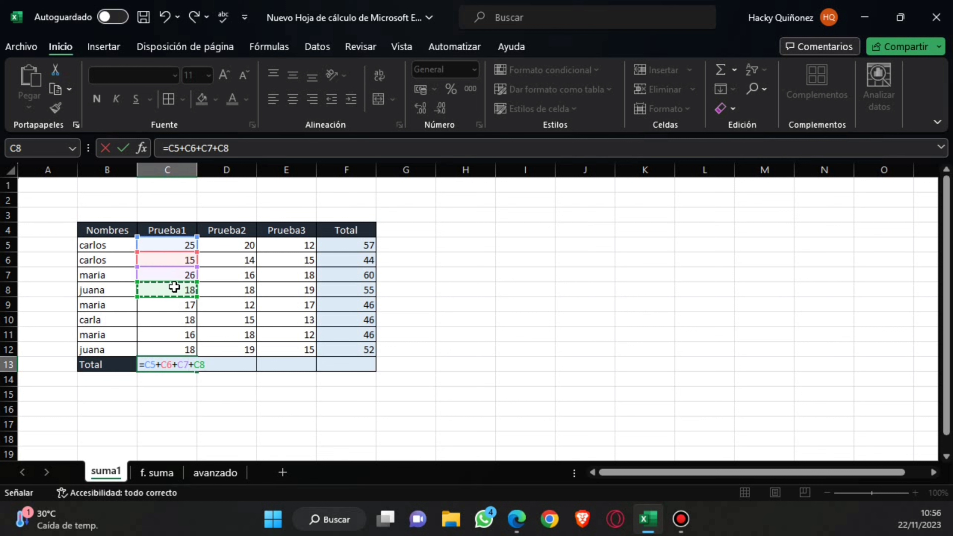
type("+")
left_click(175, 300)
type("+")
left_click(180, 322)
type("+")
left_click(181, 336)
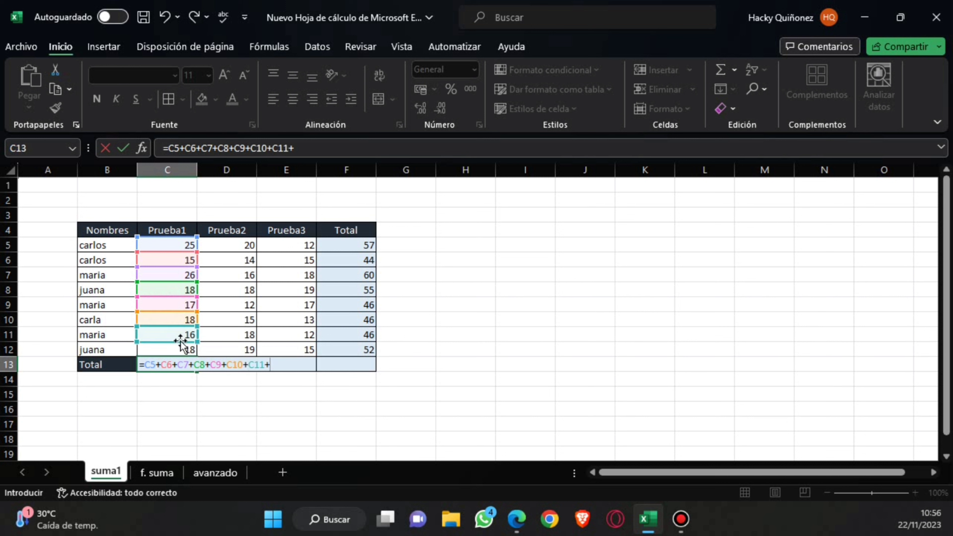
type("+")
left_click(181, 352)
type("+")
key("BackSpace")
key("Return")
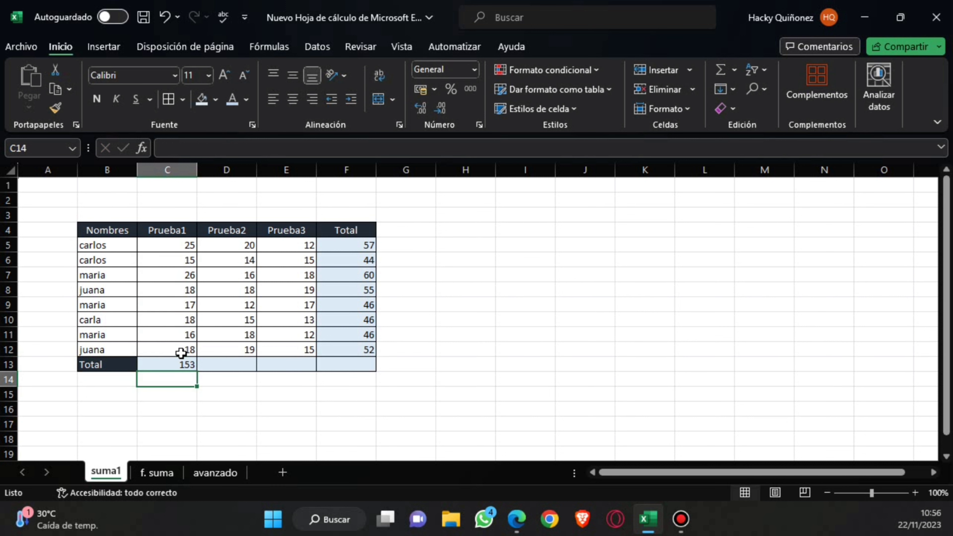
Copy the C13 formula across the Total row to F13 and deselect the row.
left_click(188, 363)
left_click_drag(202, 373, 351, 366)
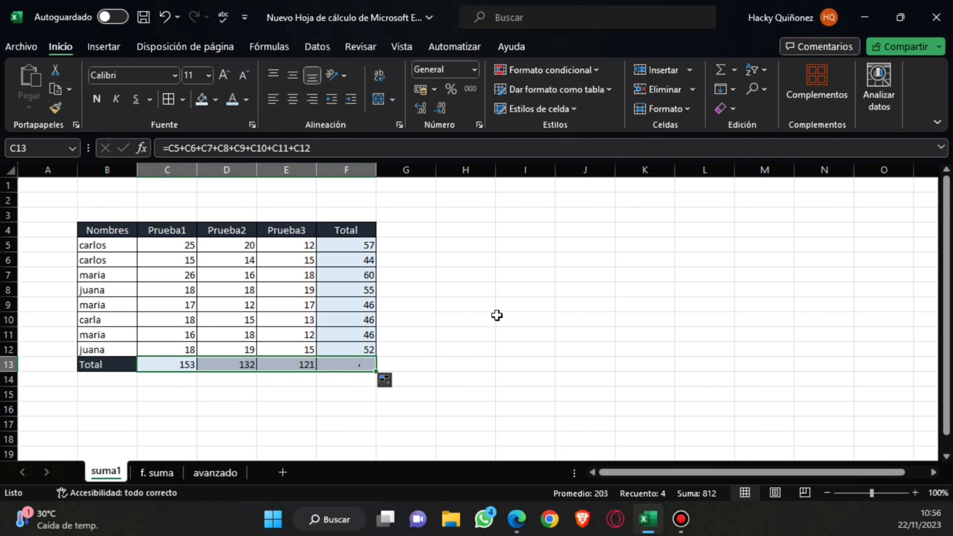
left_click(450, 274)
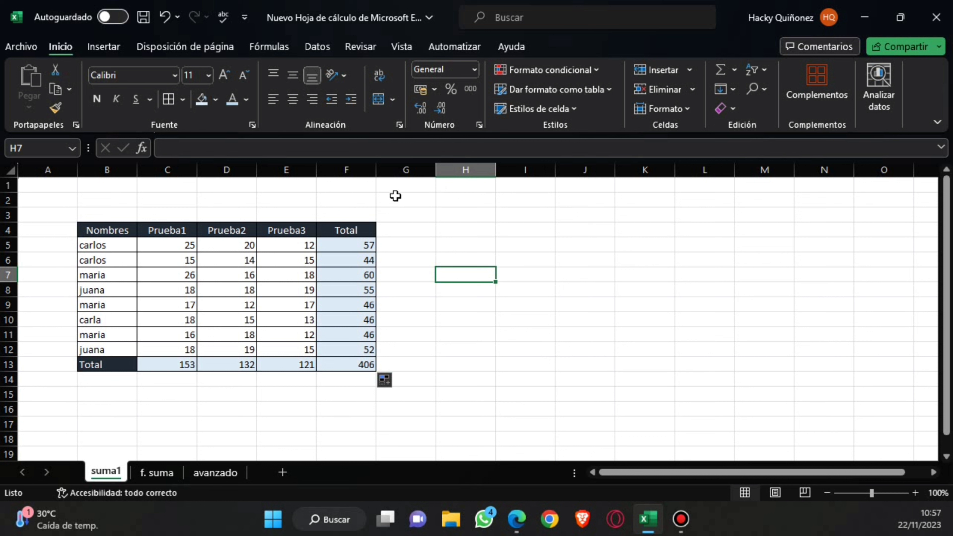
On the f. suma sheet, enter =SUMA(C5:E5) in the first Total cell, F5.
left_click(162, 474)
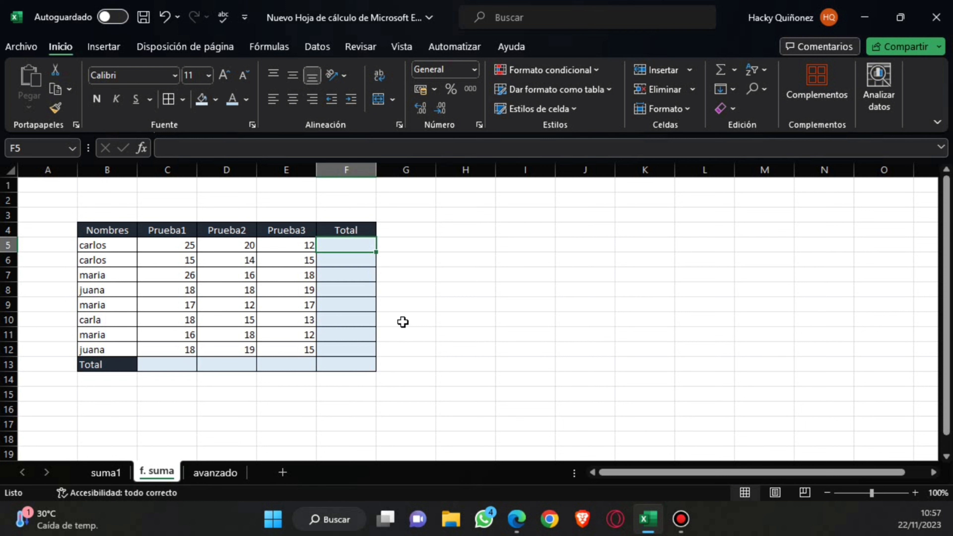
type("=")
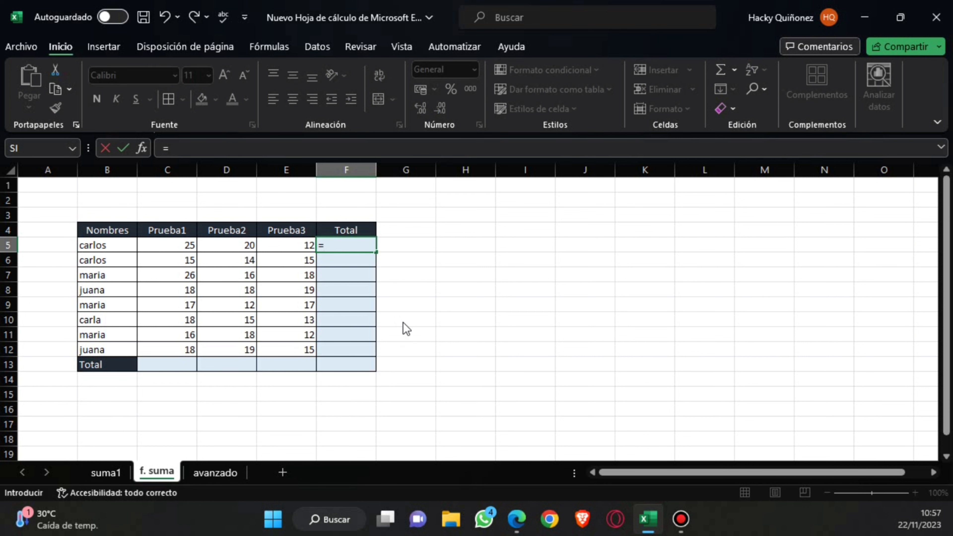
type("su")
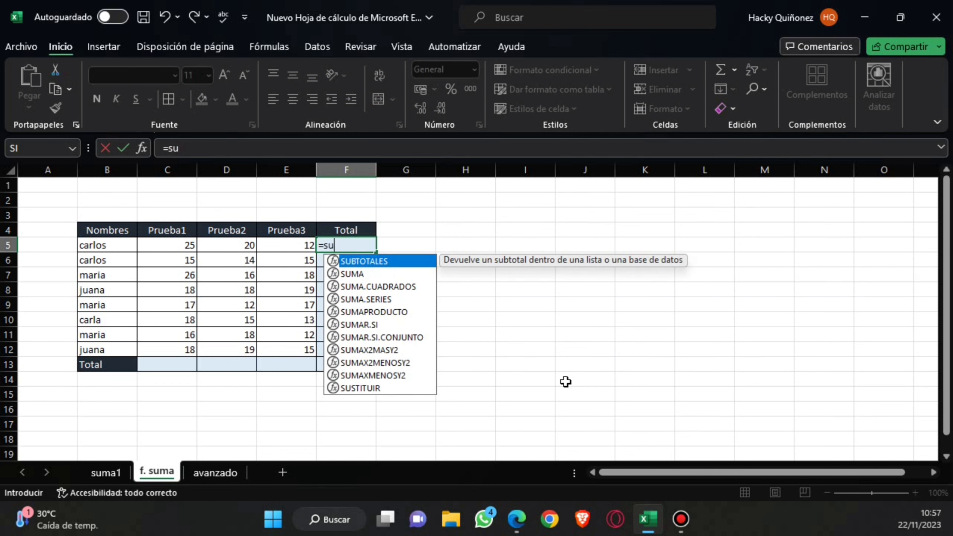
double_click(359, 275)
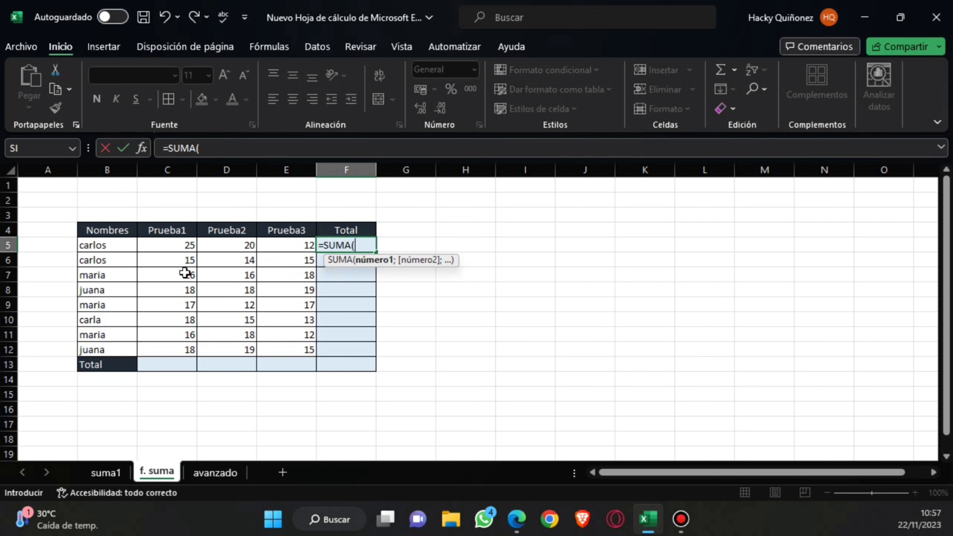
left_click(166, 247)
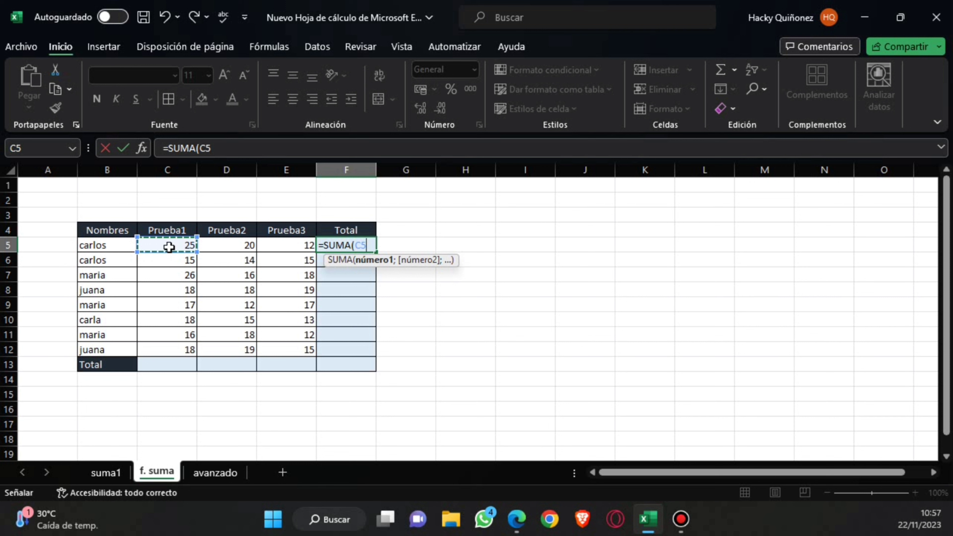
left_click_drag(168, 247, 271, 249)
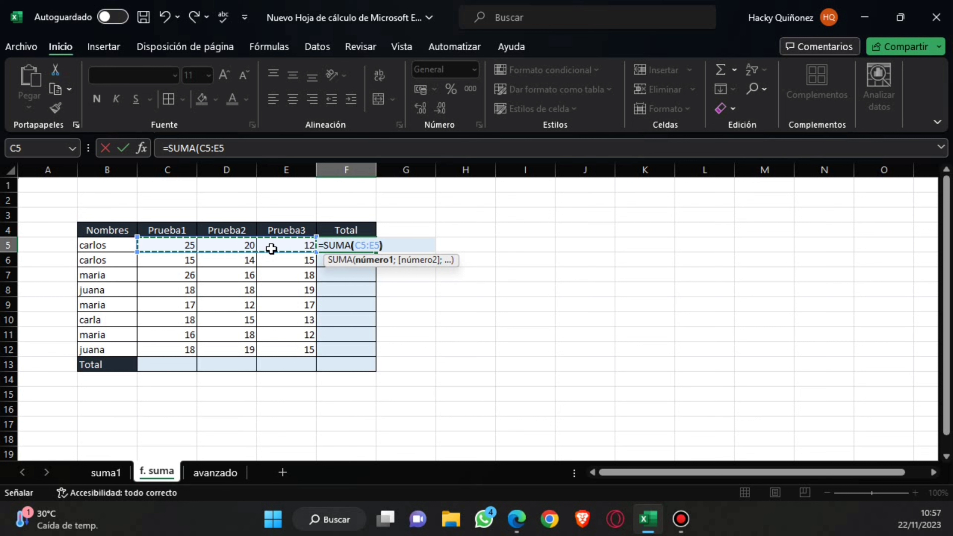
type(")")
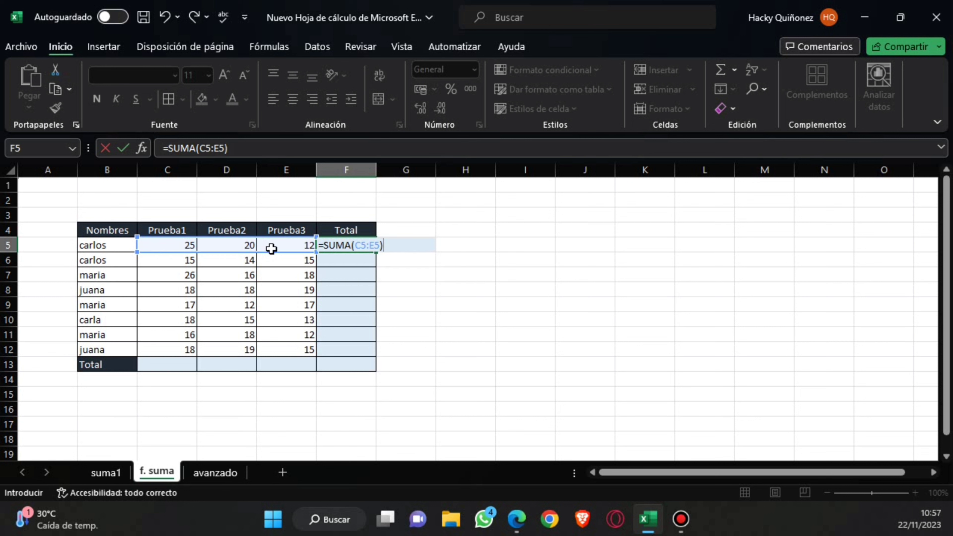
key("Return")
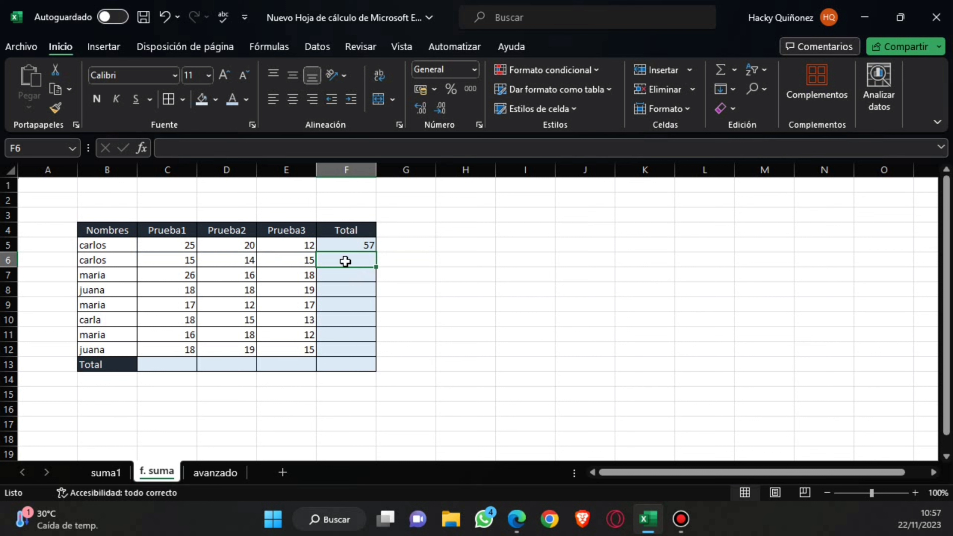
Copy the SUMA formula from F5 down the Total column to F12 and select the Prueba1 total cell, C13.
left_click(345, 244)
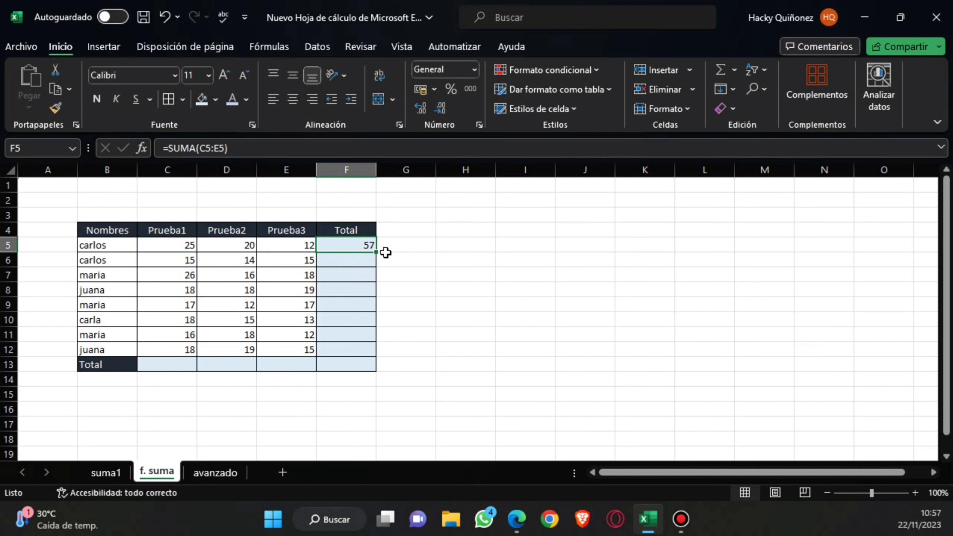
left_click_drag(378, 252, 359, 353)
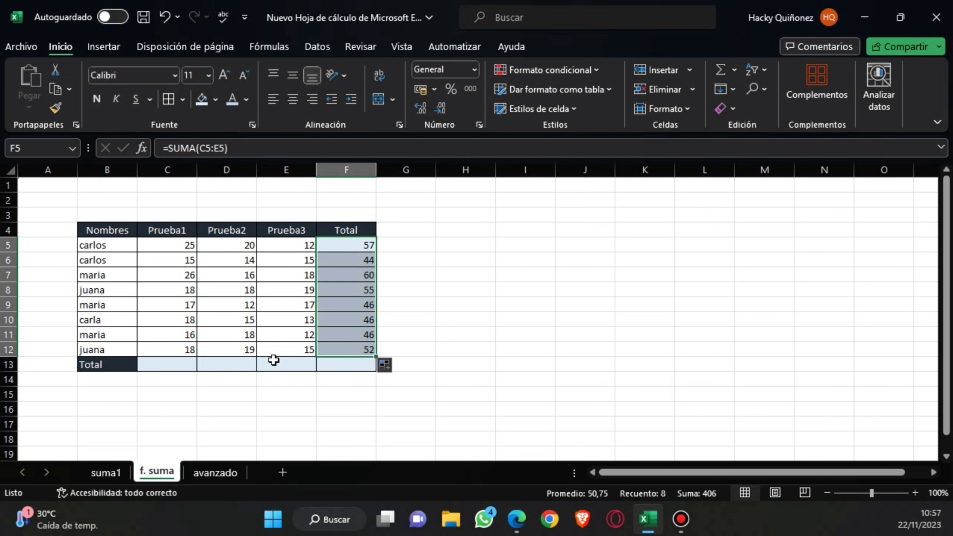
left_click(173, 367)
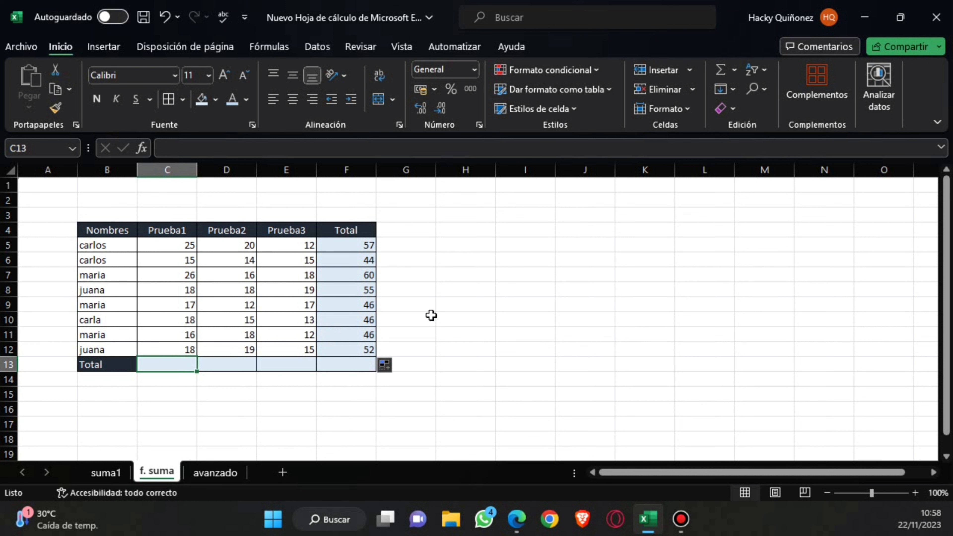
Total the Prueba1 column in C13 with AutoSum as =SUMA(C5:C12) and copy the formula across the Total row to F13.
left_click(720, 72)
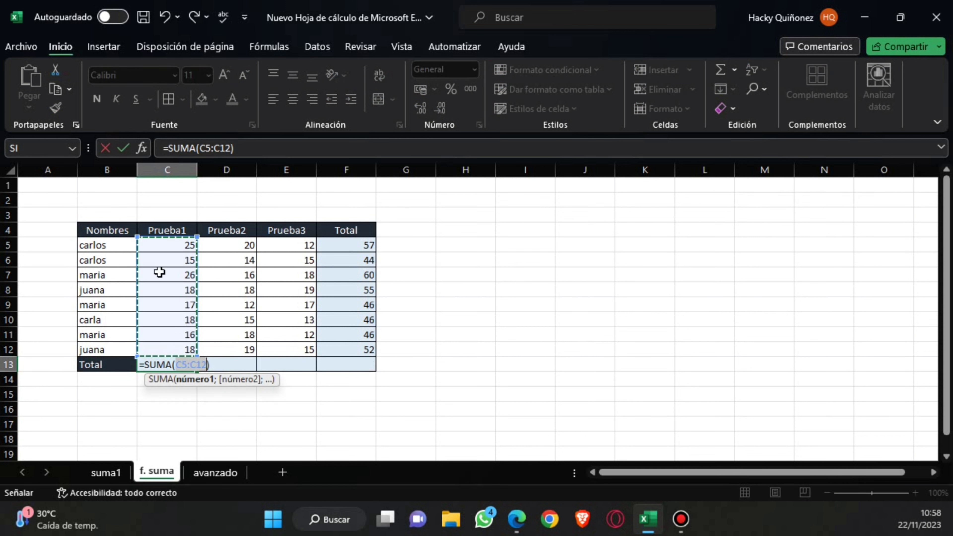
key("Return")
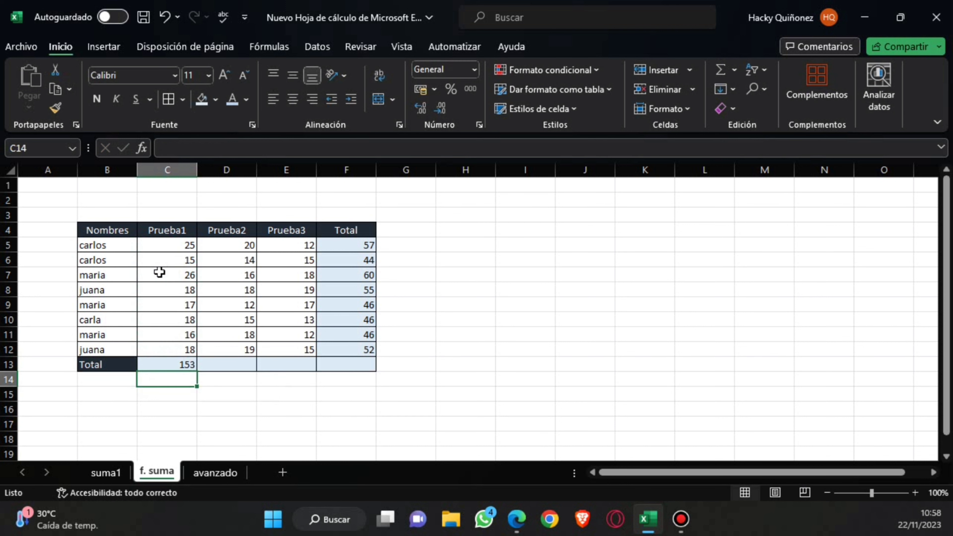
left_click(171, 368)
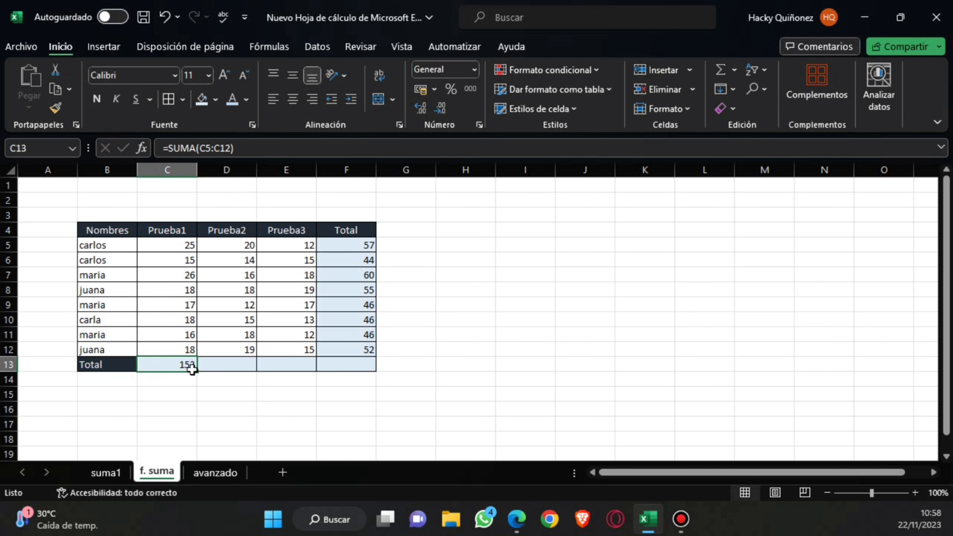
left_click_drag(192, 370, 362, 371)
left_click(356, 390)
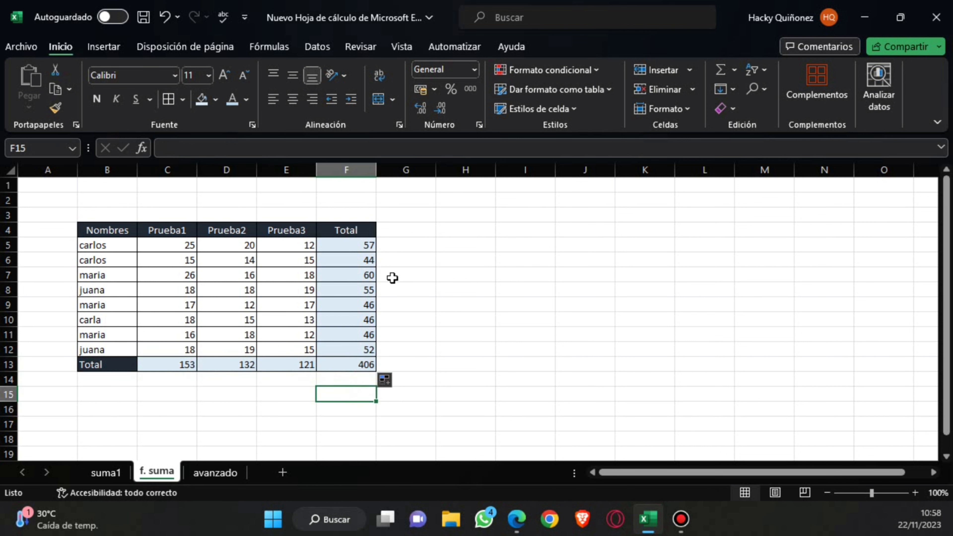
Clear the first Total cell, F5, and refill it using AutoSum with =SUMA(C5:E5).
left_click(354, 247)
key("BackSpace")
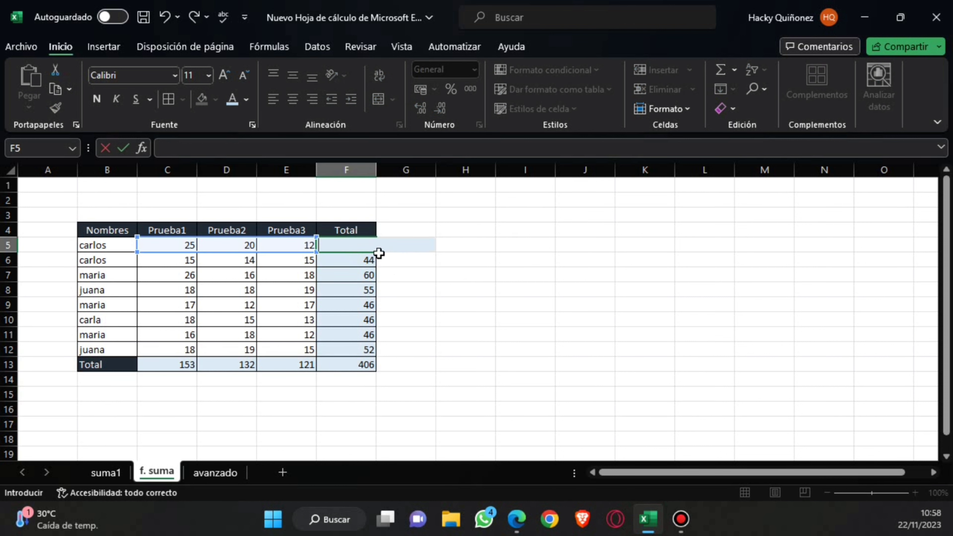
left_click(398, 265)
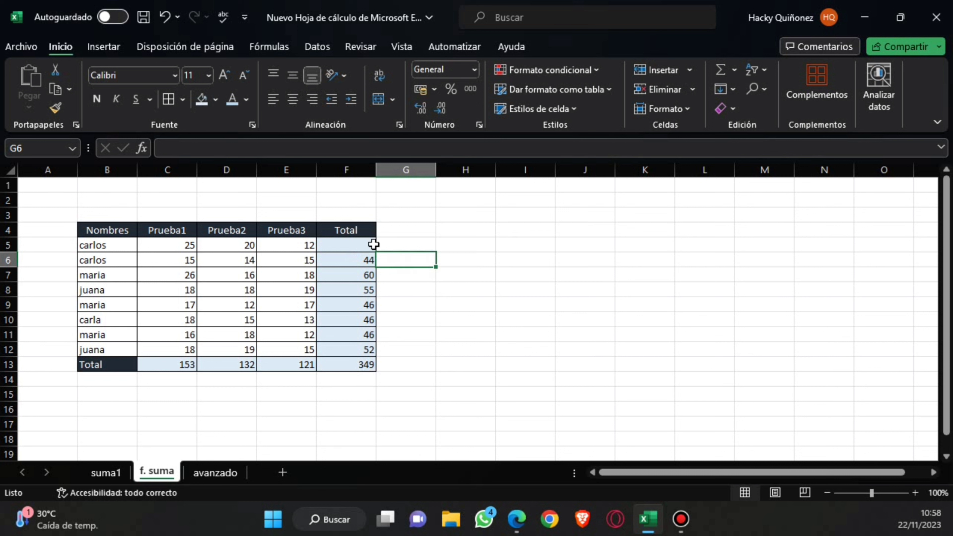
left_click(356, 245)
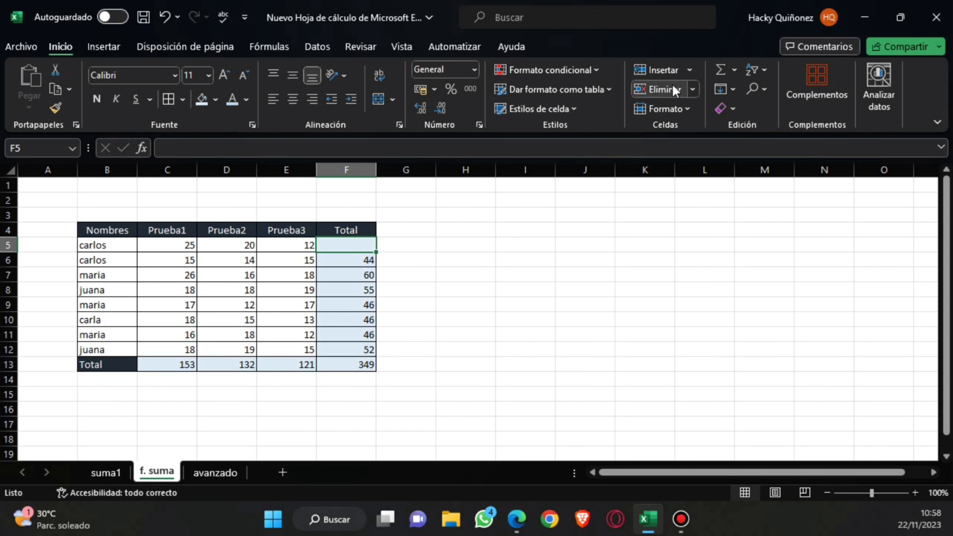
left_click(719, 70)
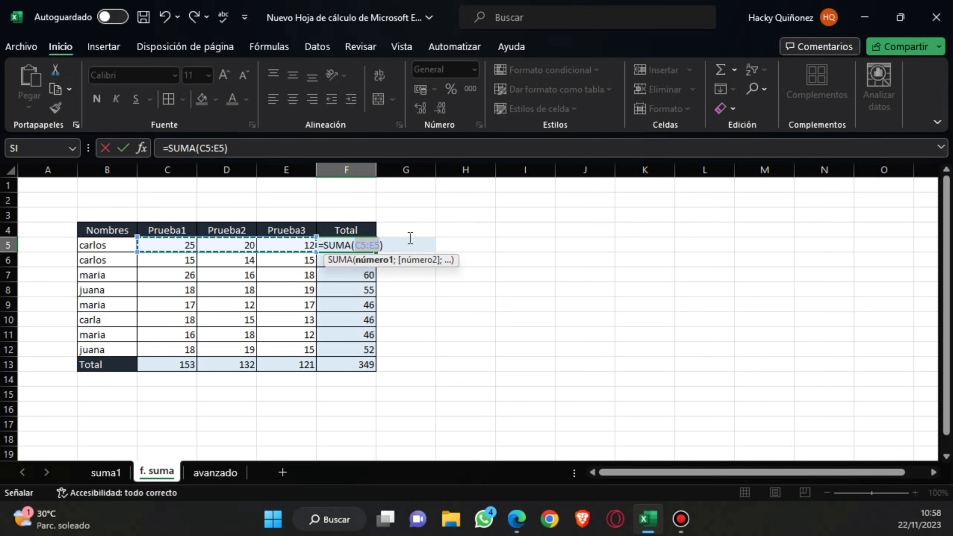
key("Return")
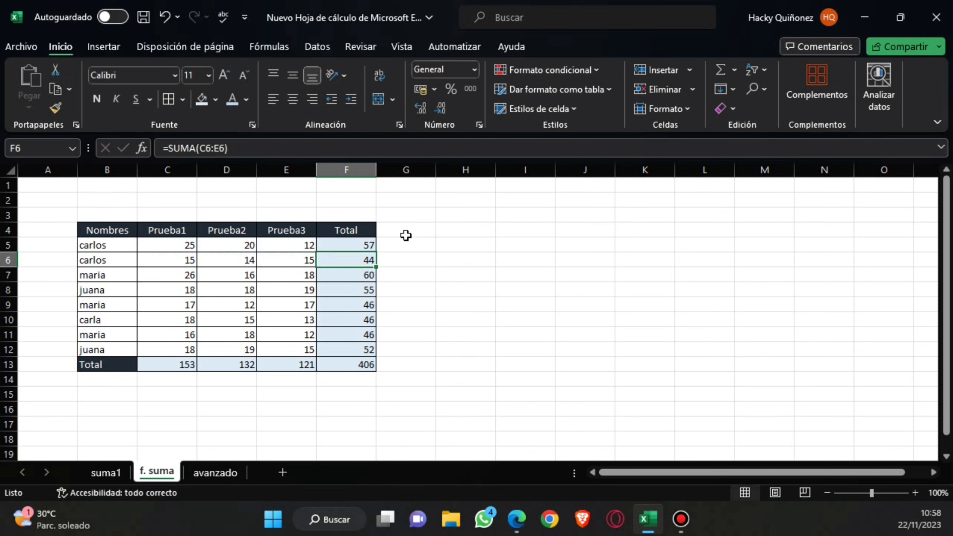
On the avanzado sheet, enter =SUMA(C5:E5) in F5 and copy it down the Total column to F12.
left_click(216, 484)
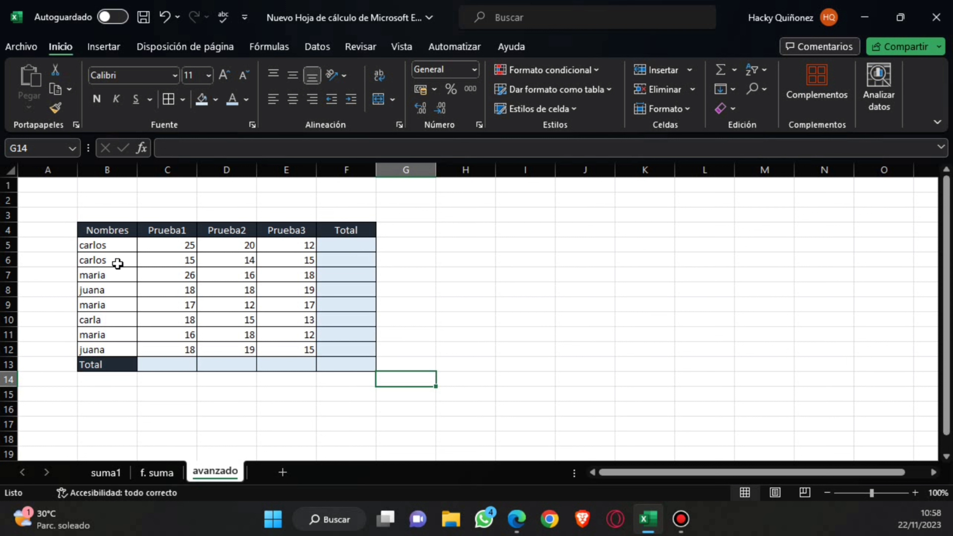
left_click(346, 246)
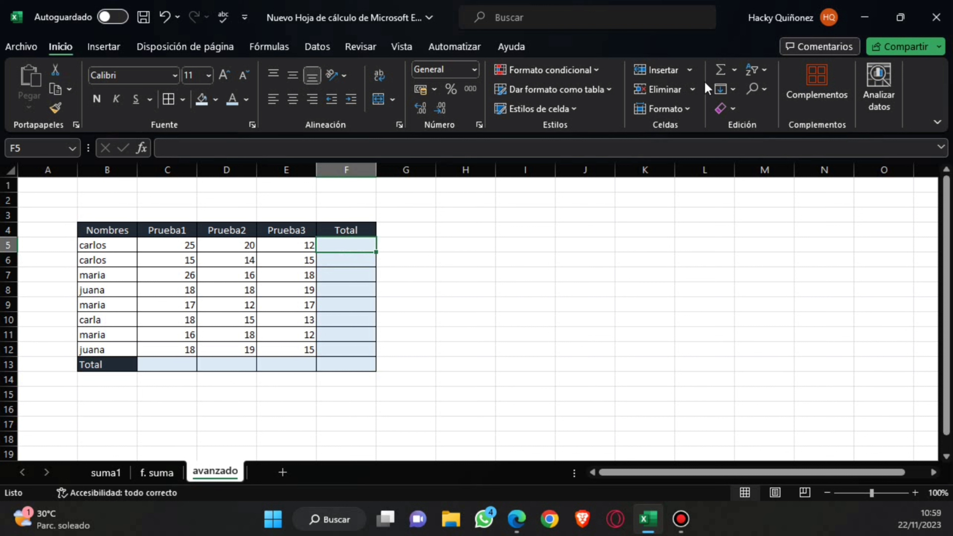
type("=")
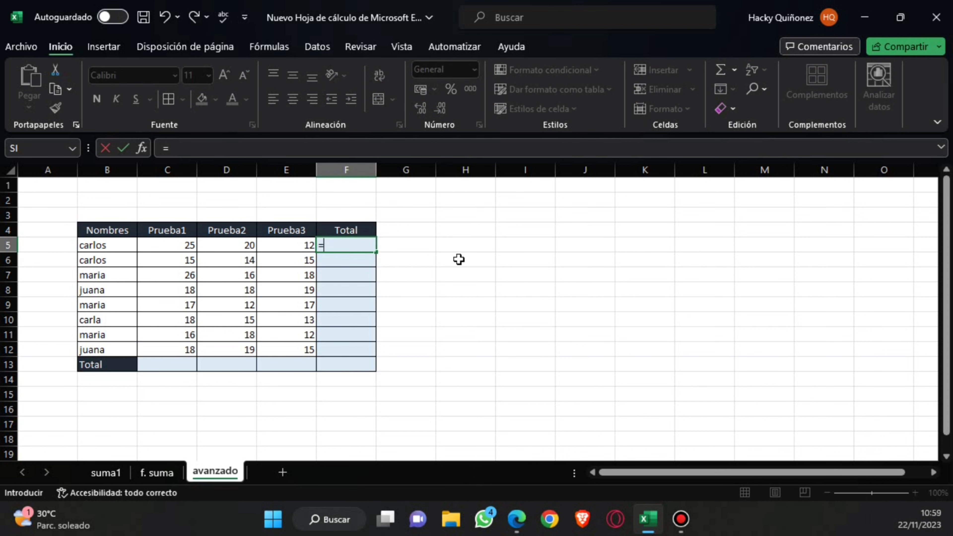
type("suma")
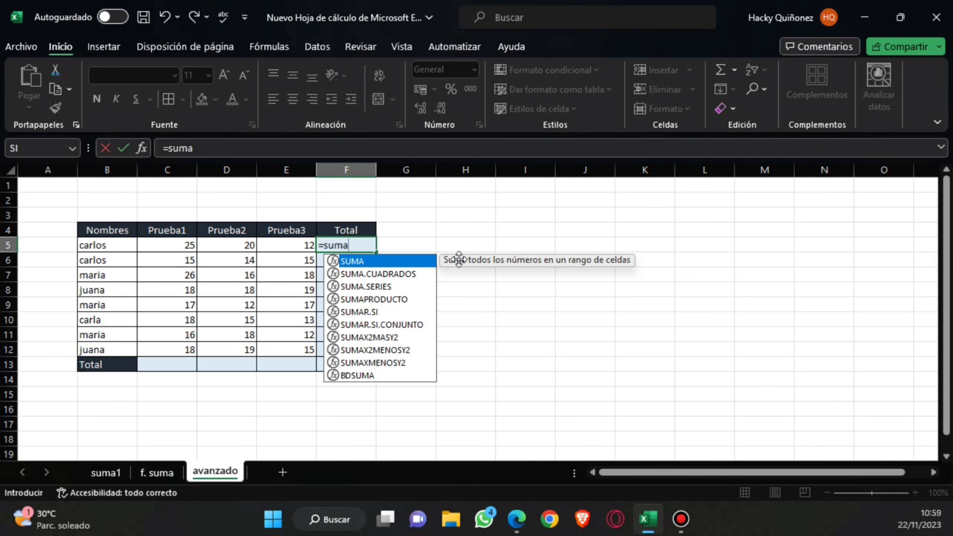
double_click(357, 261)
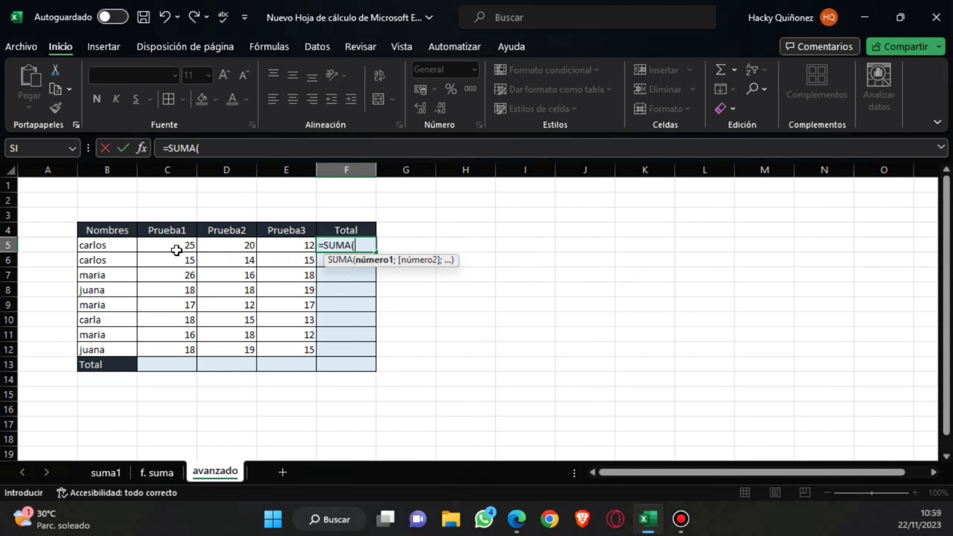
left_click_drag(177, 250, 305, 248)
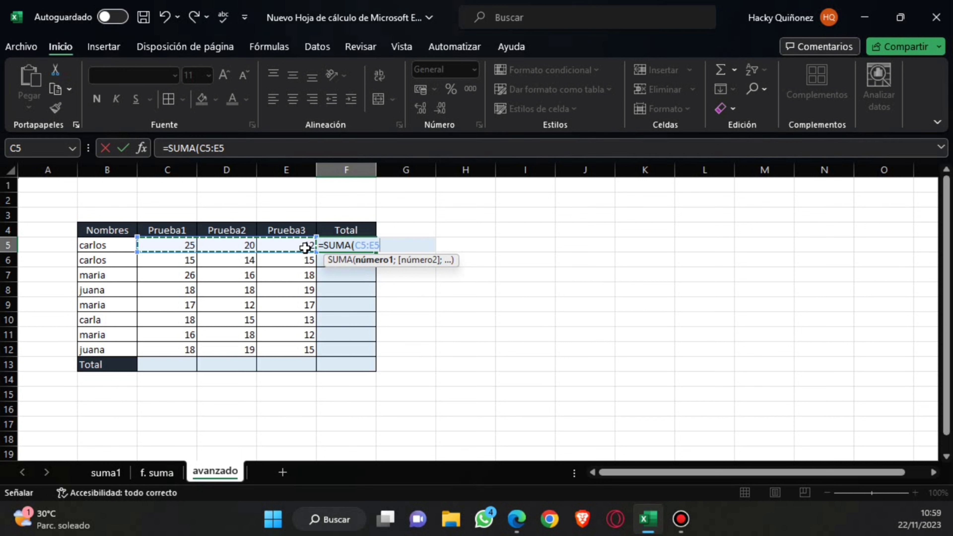
type(")")
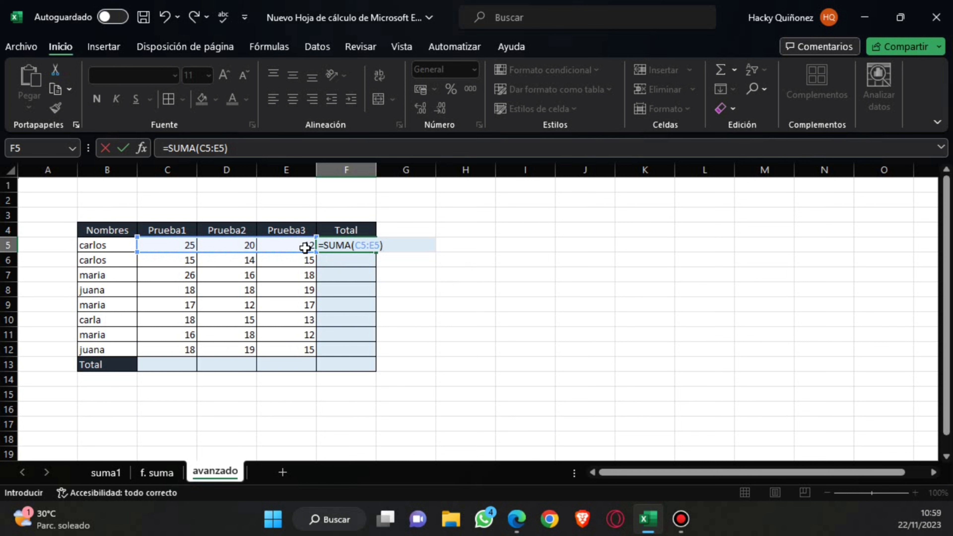
key("Return")
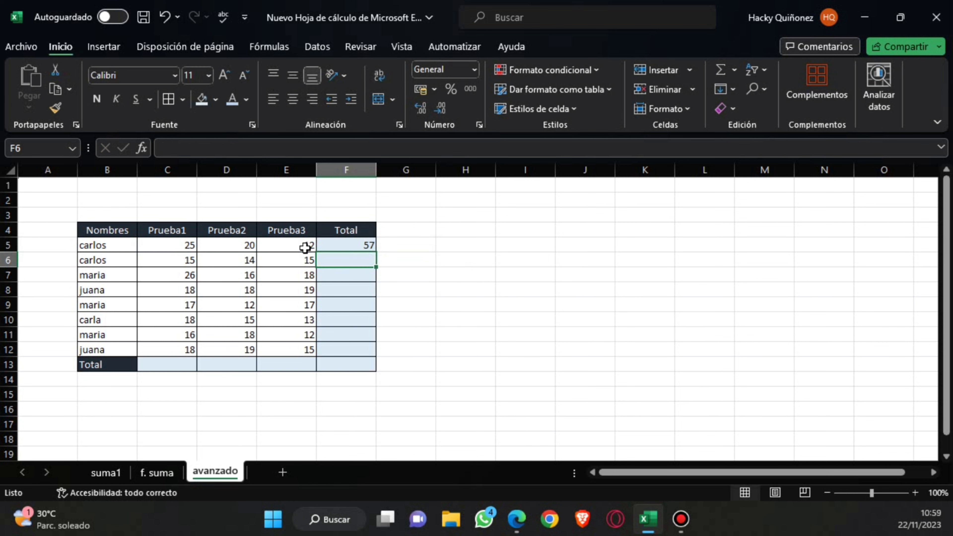
left_click(356, 246)
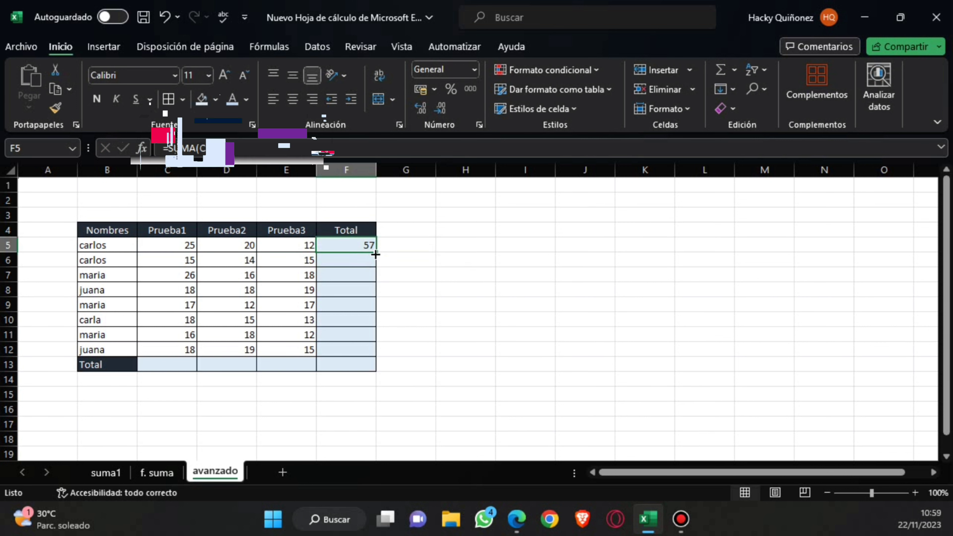
left_click_drag(375, 255, 380, 359)
On the avanzado sheet, use AutoSum to enter =SUMA(C5:C12) in C13 and copy it across the Total row to F13.
left_click(179, 370)
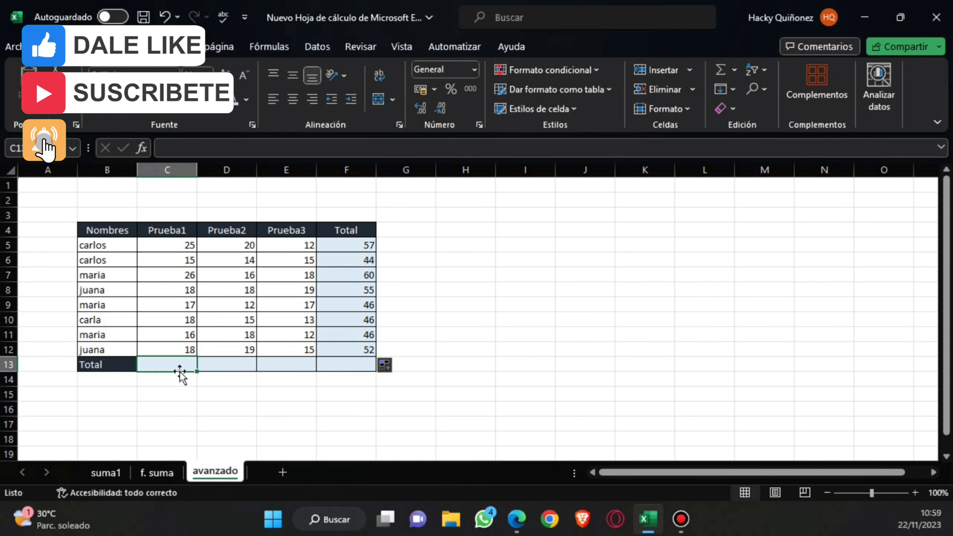
left_click(721, 70)
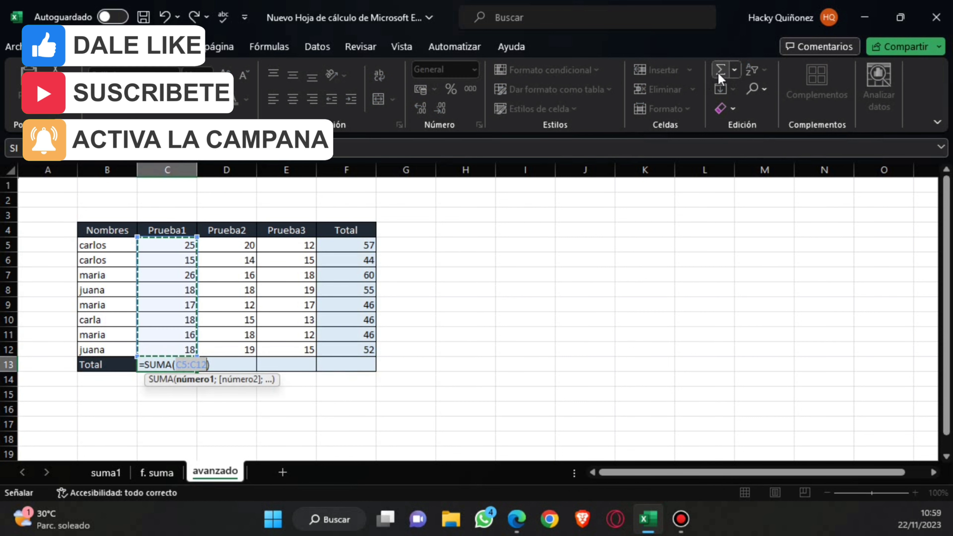
key("Return")
left_click(184, 367)
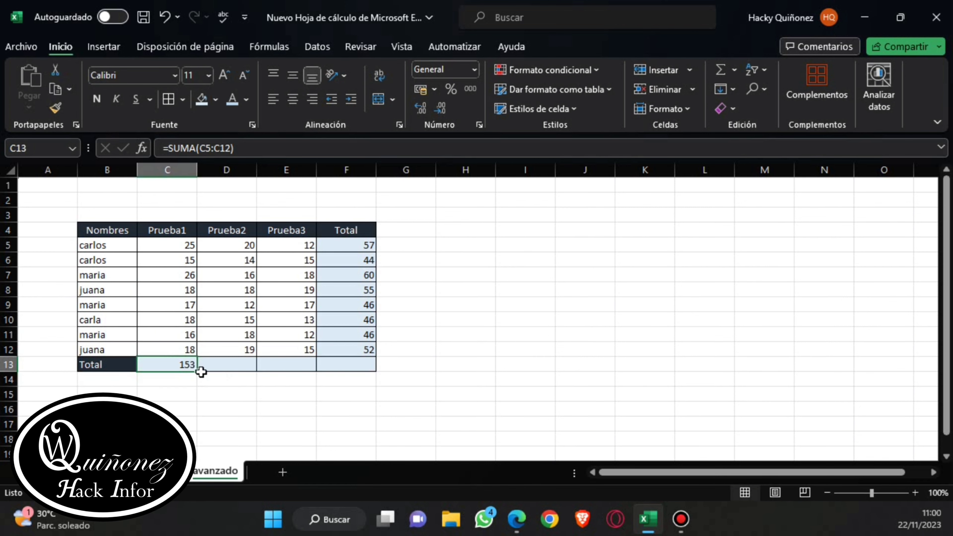
left_click_drag(201, 372, 372, 371)
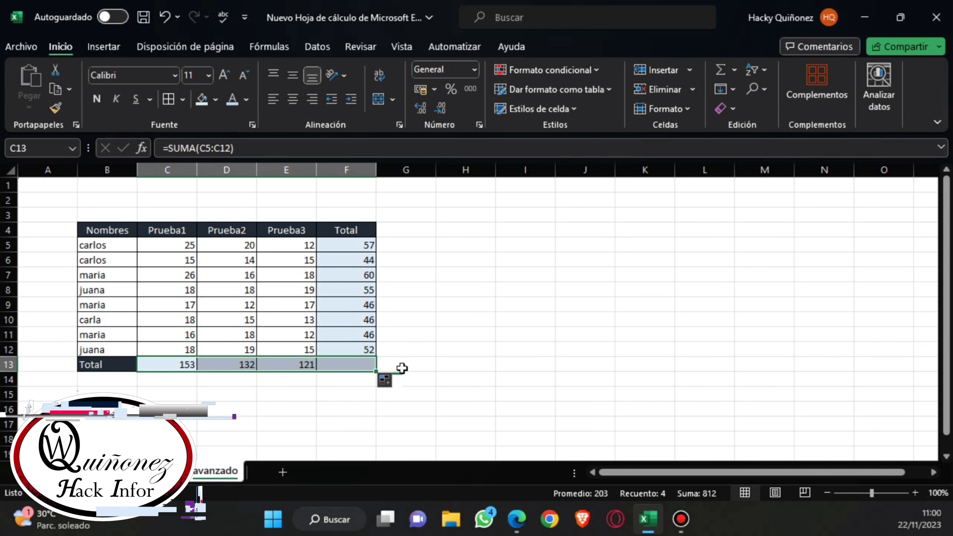
left_click(464, 332)
Review the completed totals on the suma1, f. suma and avanzado sheets.
left_click(106, 473)
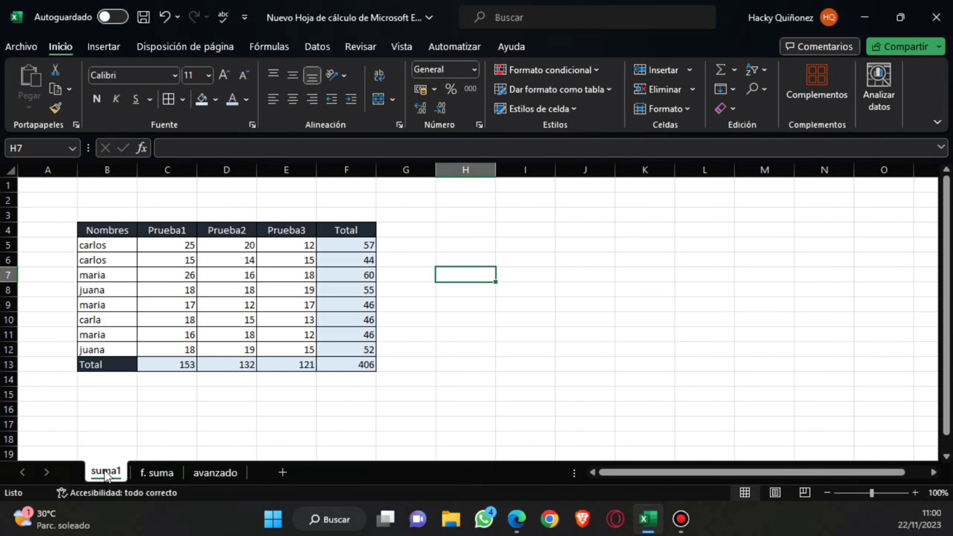
left_click(155, 473)
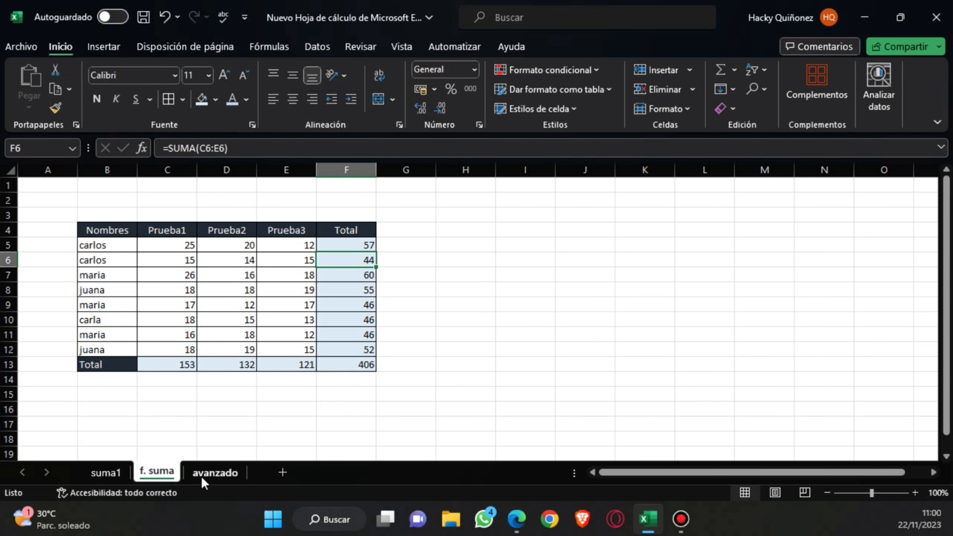
left_click(205, 473)
left_click(105, 473)
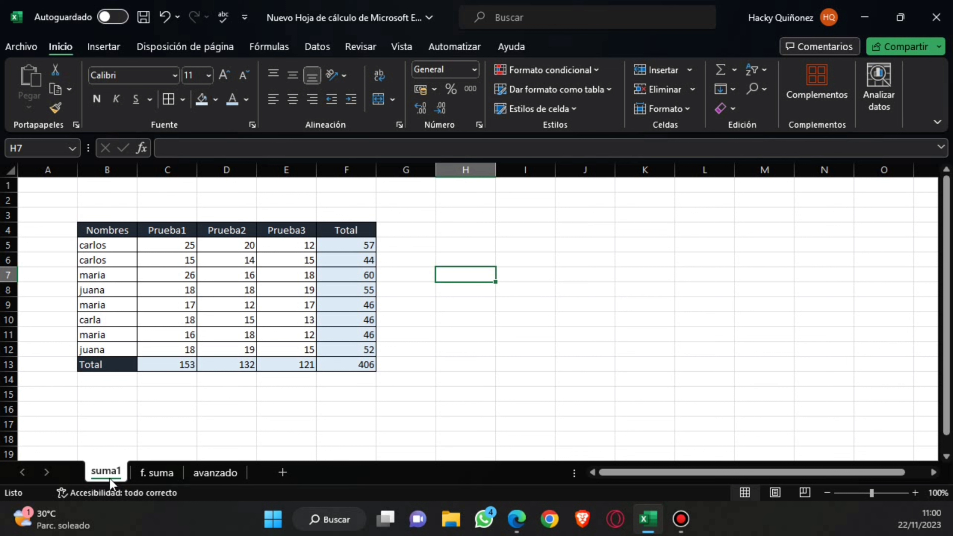
left_click(156, 473)
left_click(206, 476)
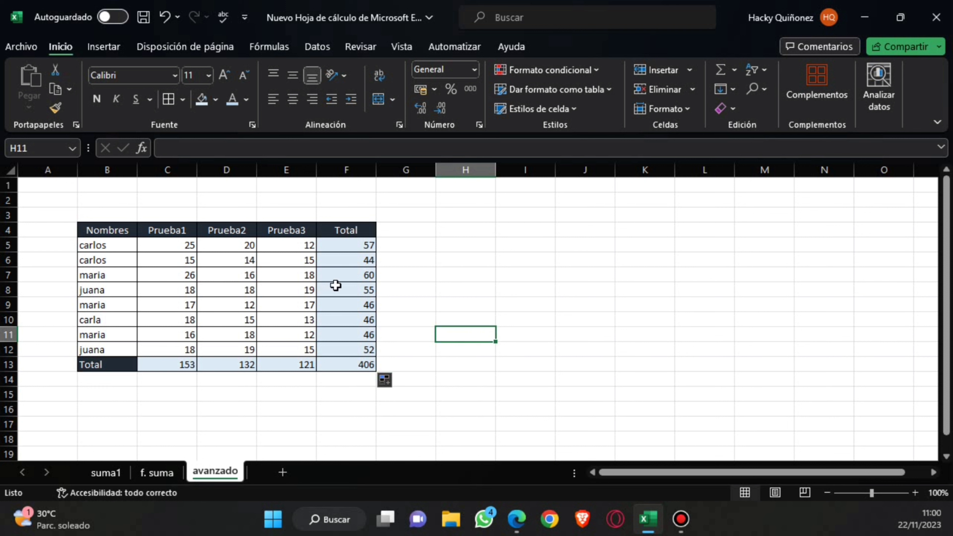
Enter the headers Nombre in H3 and puntaje in I3 beside the scores table.
left_click(449, 216)
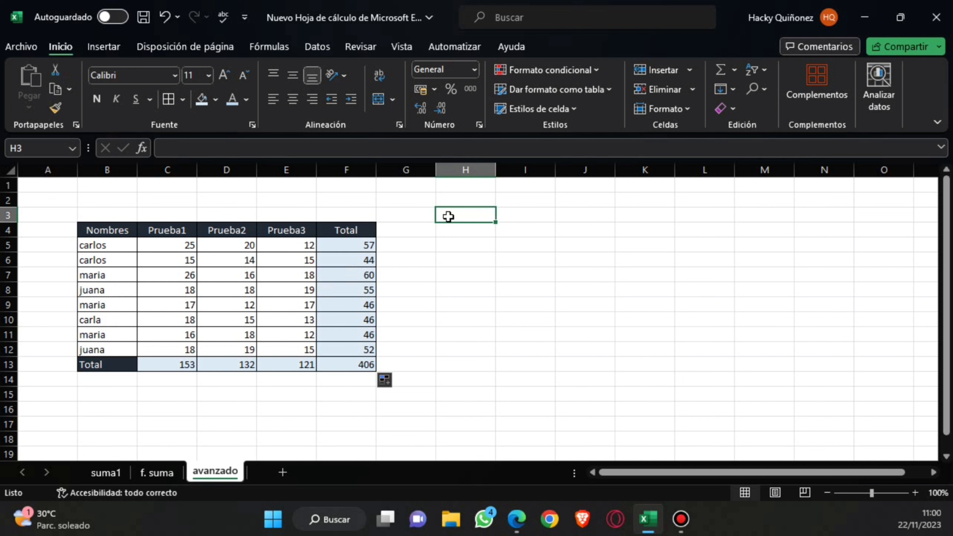
type("No")
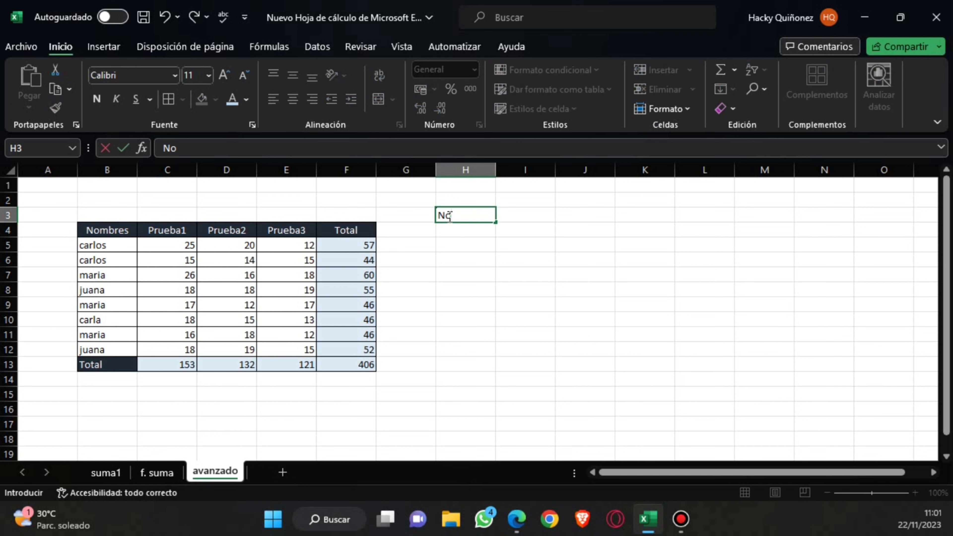
type("mbre")
key("Tab")
type("pun")
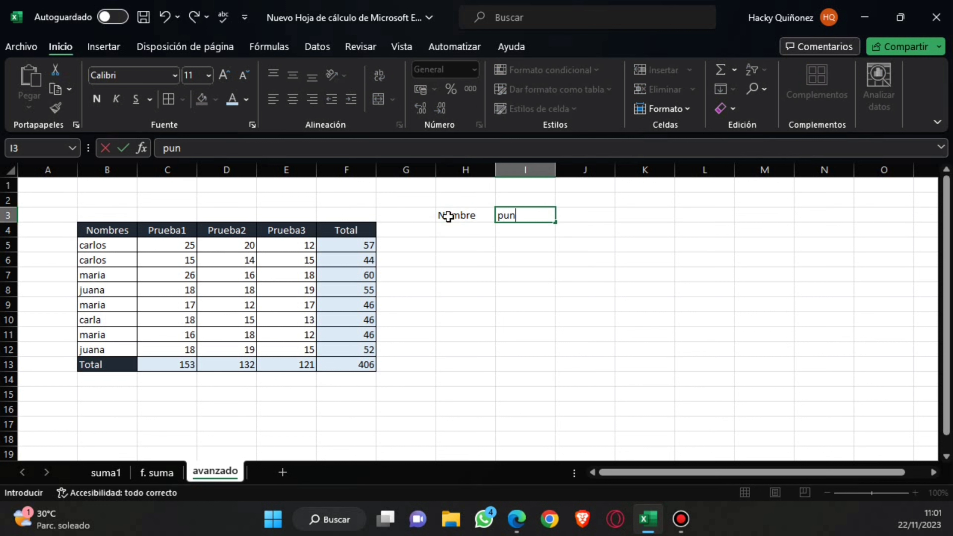
type("taje")
left_click(445, 243)
Format the small table in H3:I4 with cell borders, and give its header cells centred text and a light orange fill.
left_click_drag(455, 218, 525, 215)
left_click(169, 99)
left_click(292, 99)
left_click(216, 99)
left_click(261, 176)
left_click(412, 286)
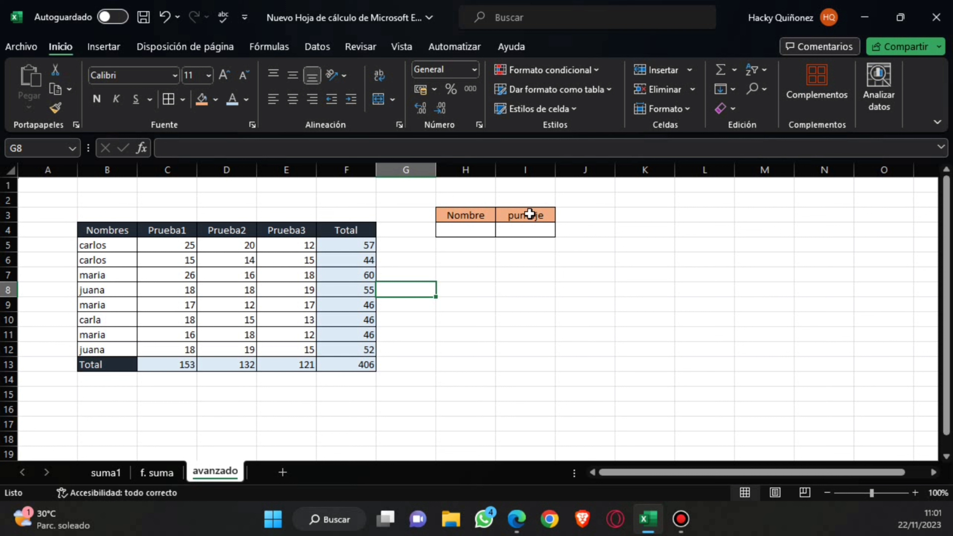
Start a SUMAR.SI formula in I4 with the names in B5:B12 as its criteria range.
left_click(526, 235)
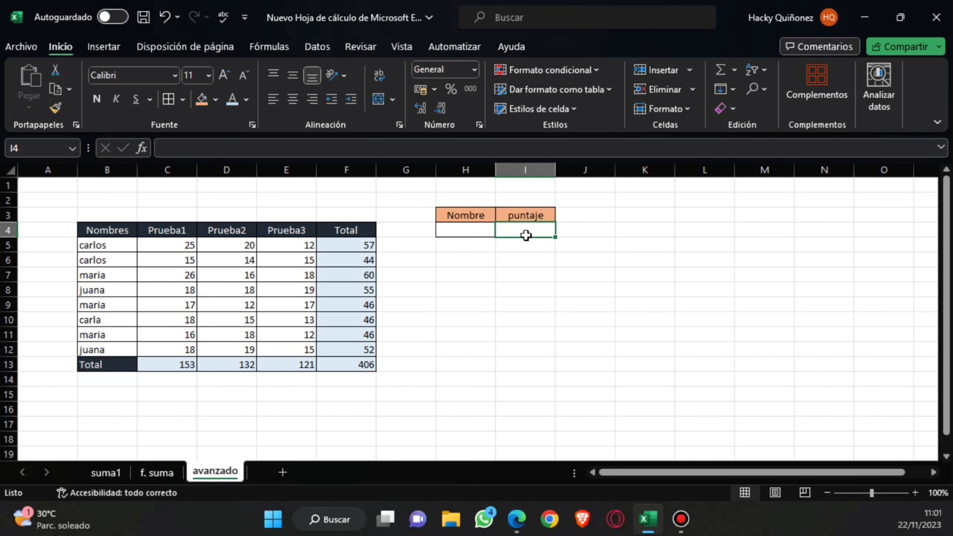
type("=")
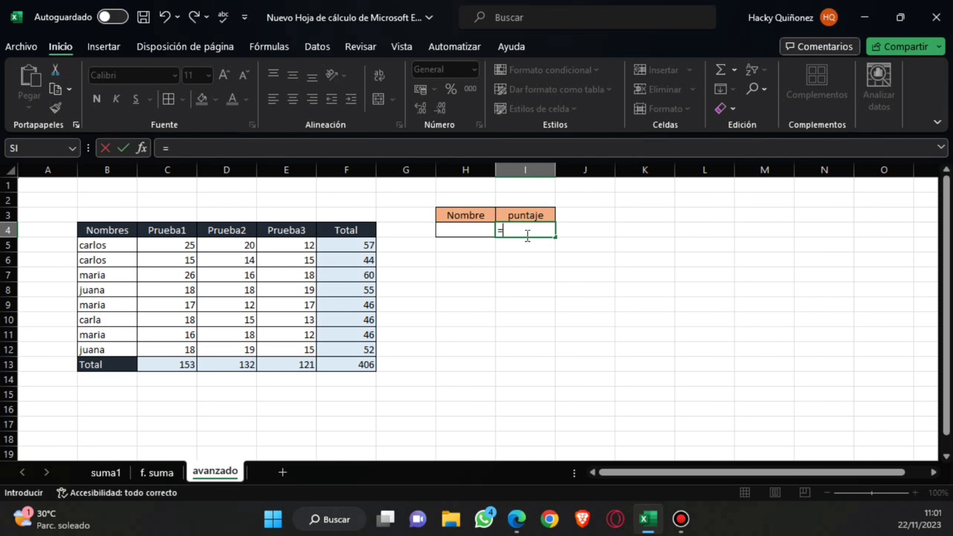
type("sumar")
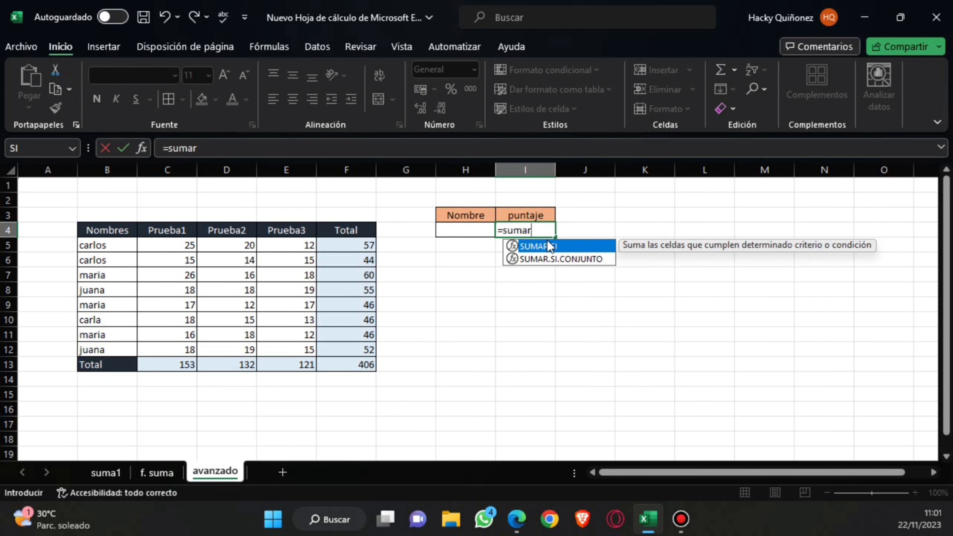
double_click(545, 247)
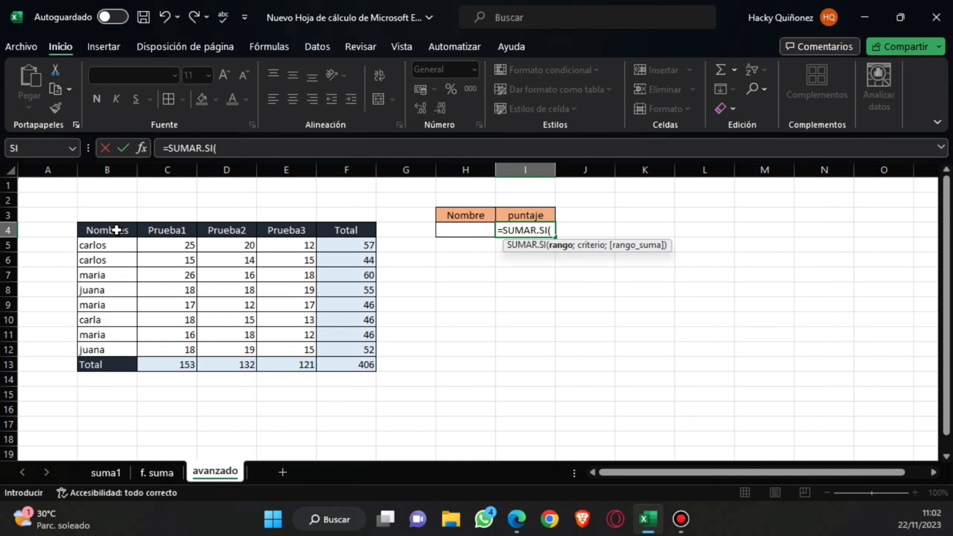
left_click_drag(113, 245, 115, 353)
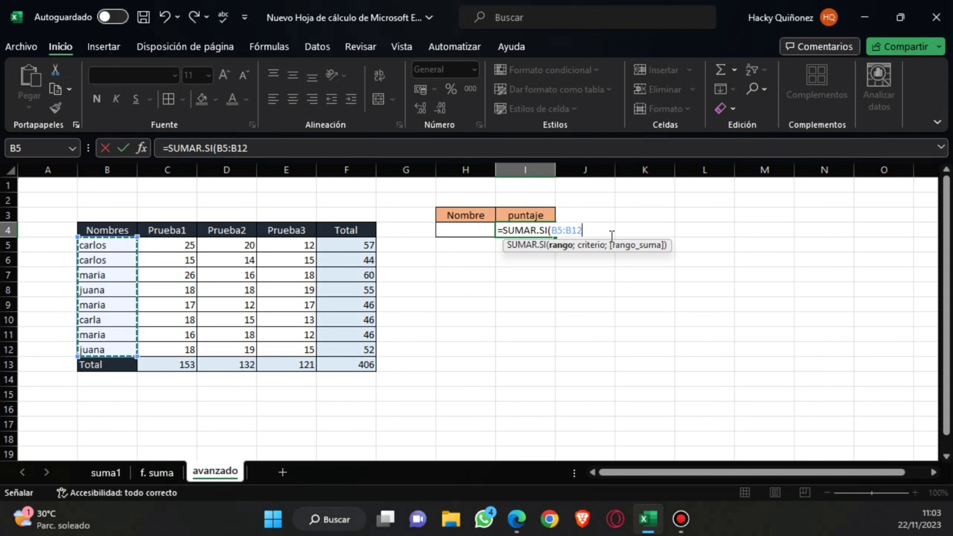
type(";")
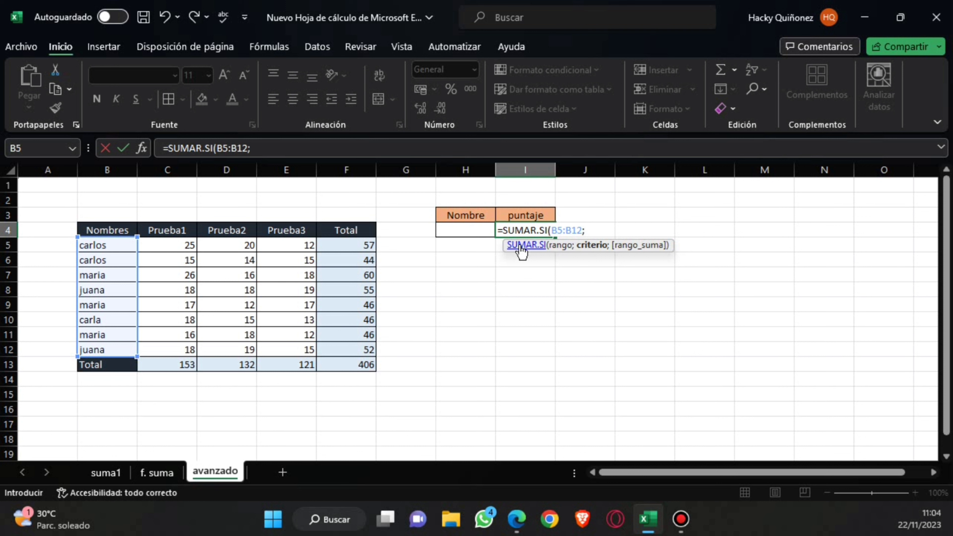
type("\"carlos")
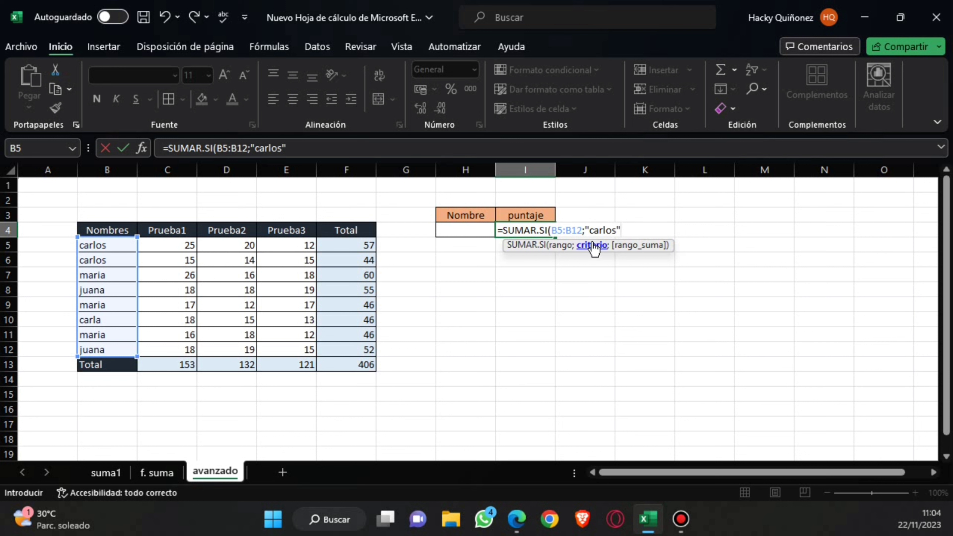
key("BackSpace")
key("BackSpace")
key("BackSpace")
key("BackSpace")
key("BackSpace")
key("BackSpace")
key("BackSpace")
key("BackSpace")
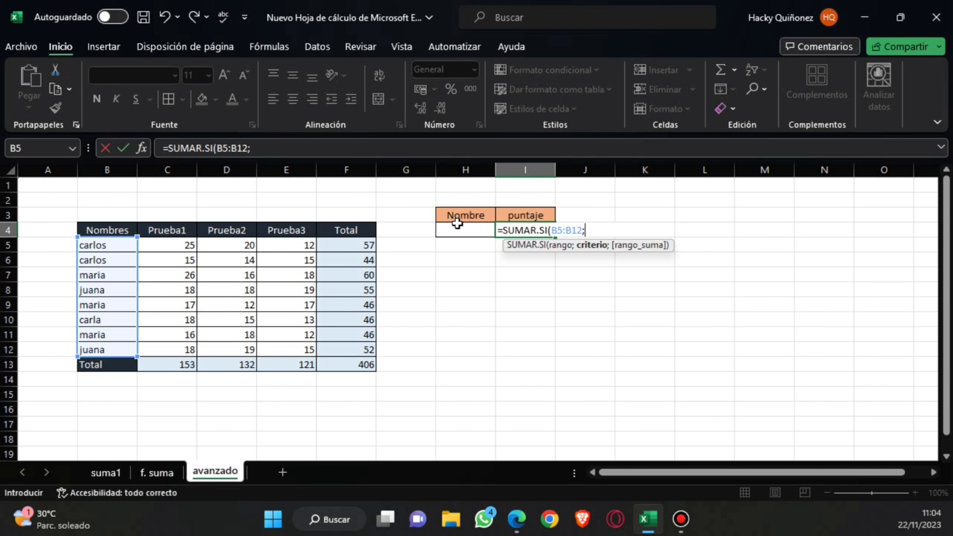
Complete the formula in I4 as =SUMAR.SI(B5:B12;H4;F5:F12), using H4 as the criterion and the Total column as the sum range.
left_click(466, 233)
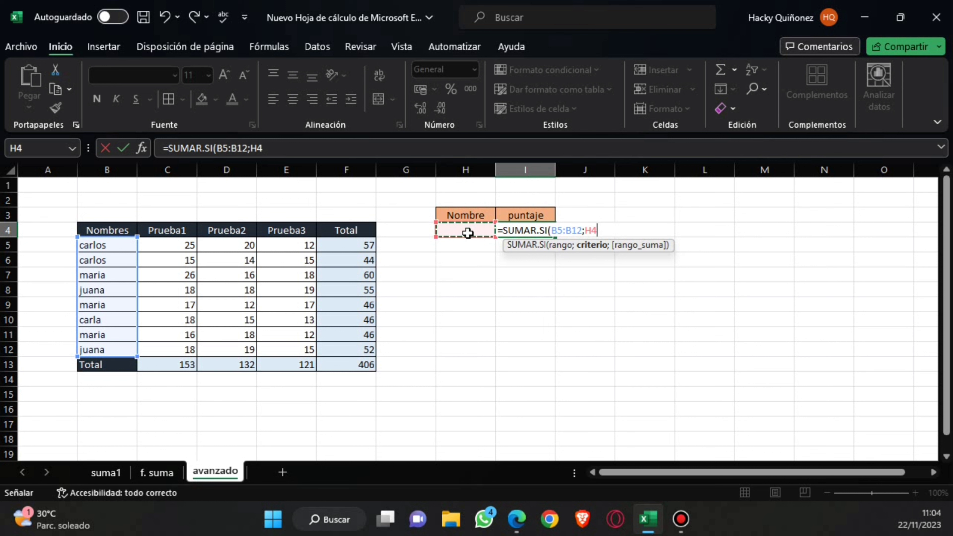
type(";")
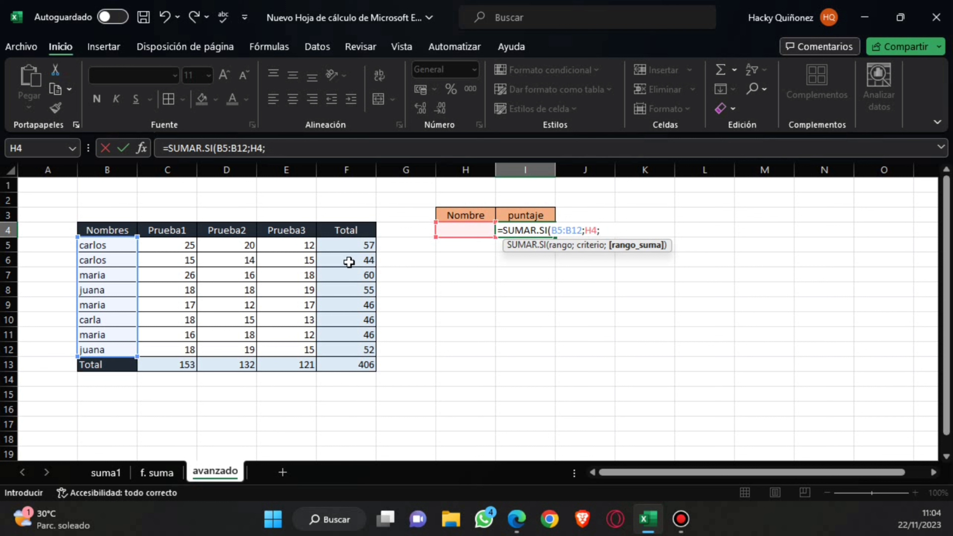
left_click_drag(345, 243, 339, 343)
left_click_drag(168, 245, 187, 349)
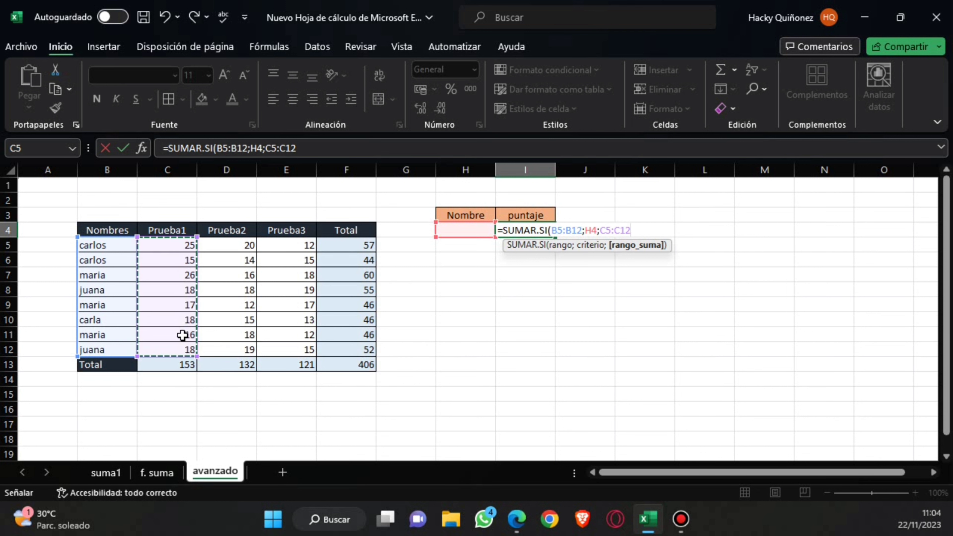
left_click_drag(345, 244, 351, 349)
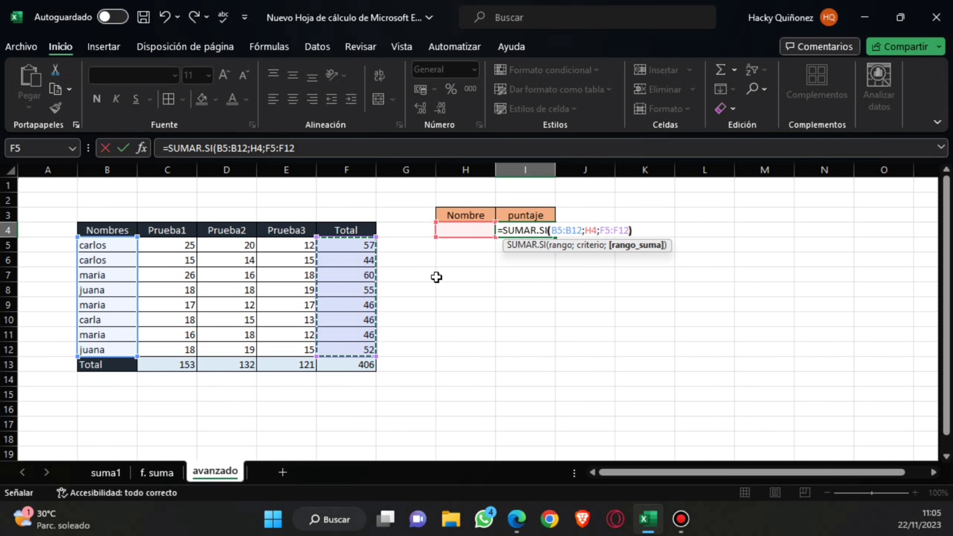
type(")")
key("Return")
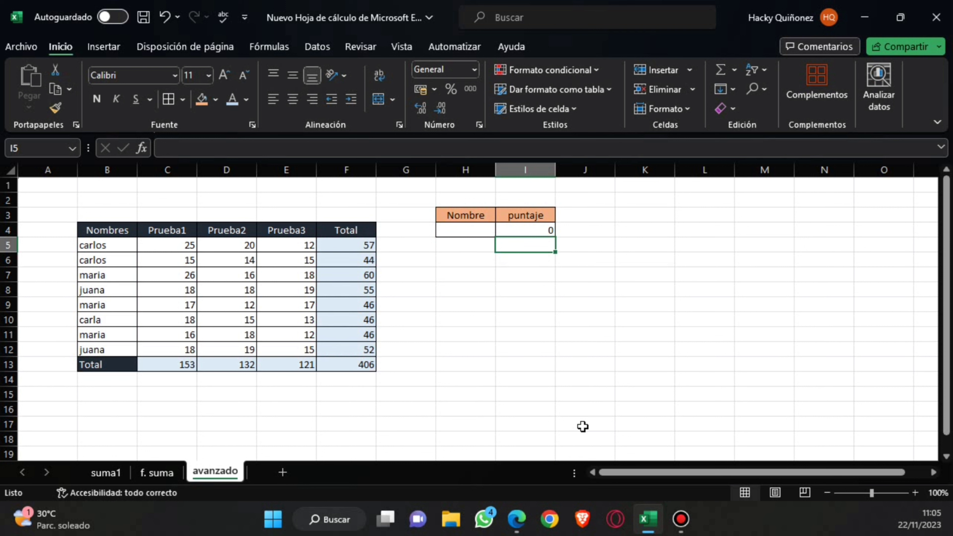
Test the conditional sum by entering the name from B5 in H4, and compare I4 with the totals of the matching rows.
left_click(465, 233)
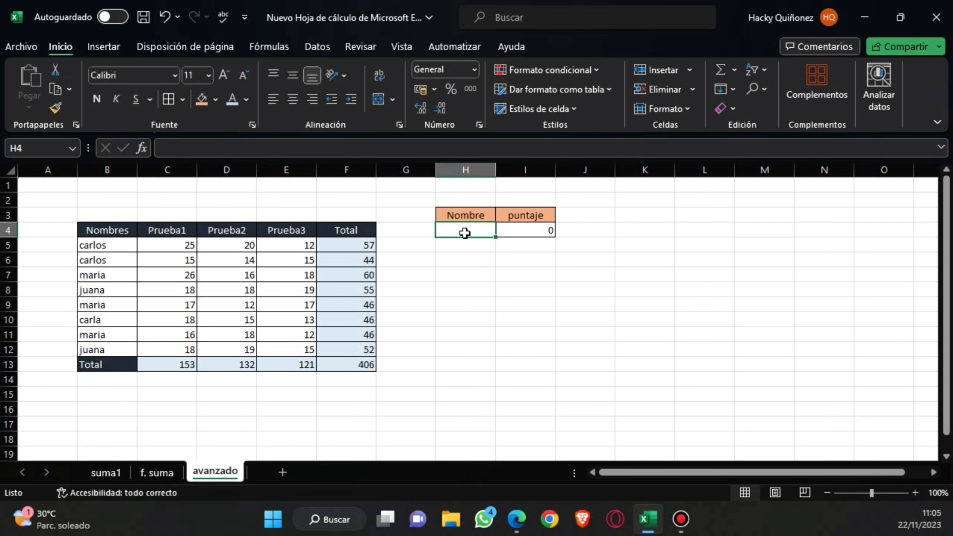
type("carlos")
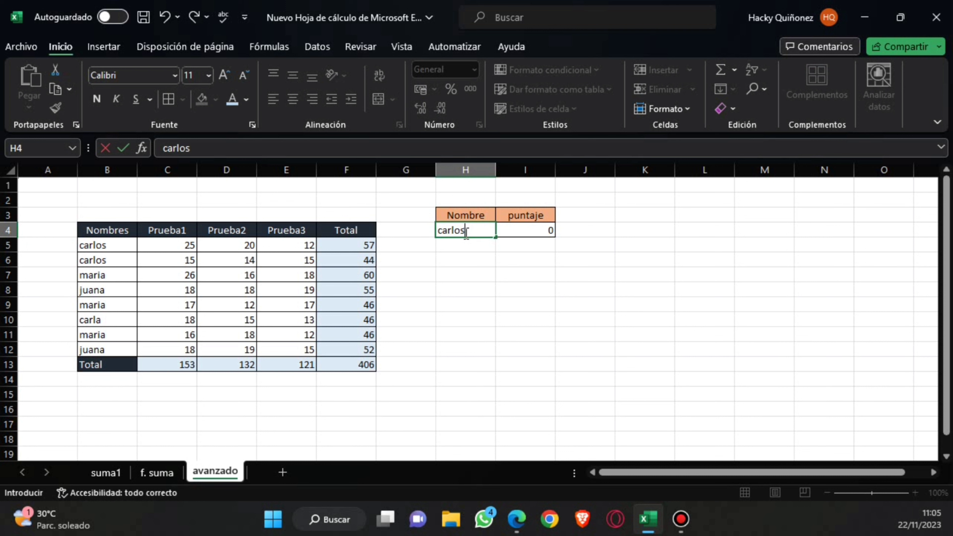
key("Return")
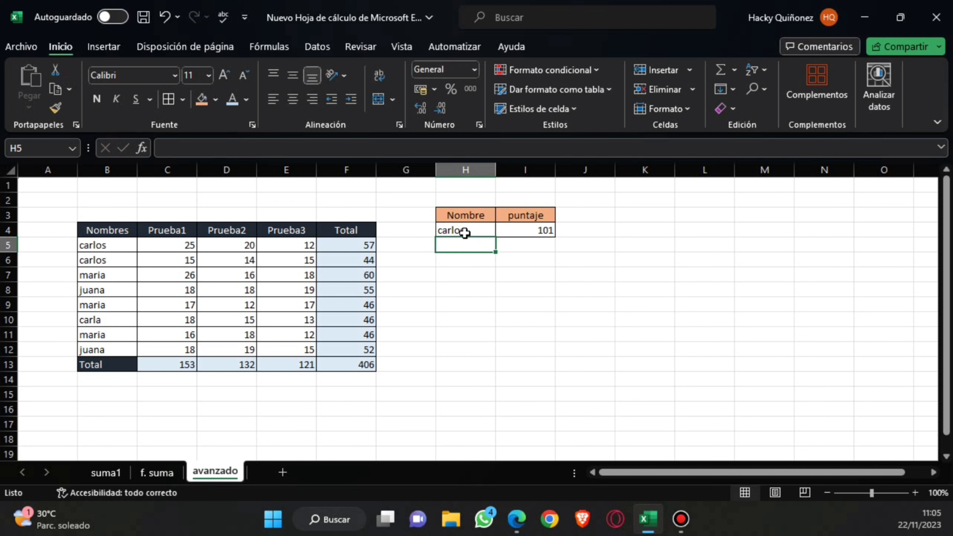
left_click(516, 230)
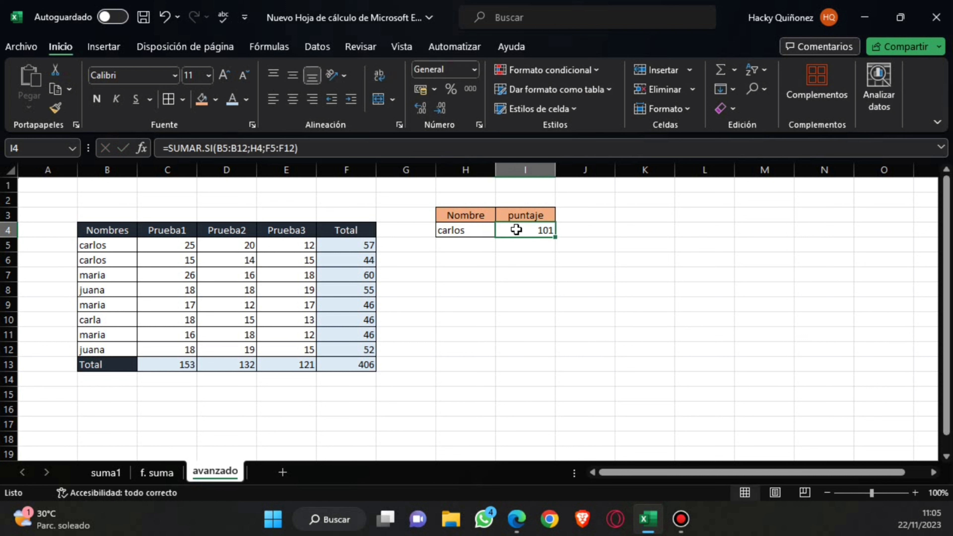
left_click(92, 248)
left_click(94, 260)
left_click(87, 246)
left_click(93, 259)
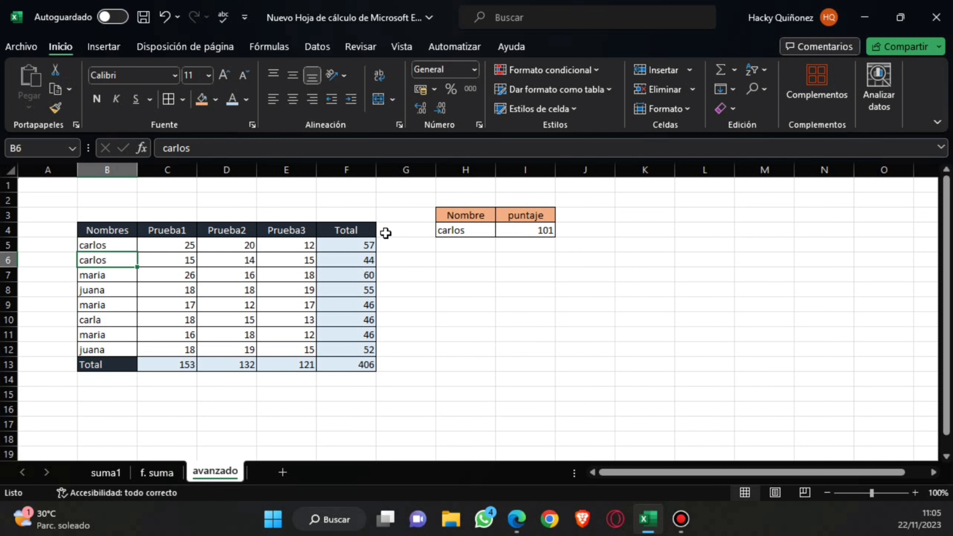
left_click(367, 258)
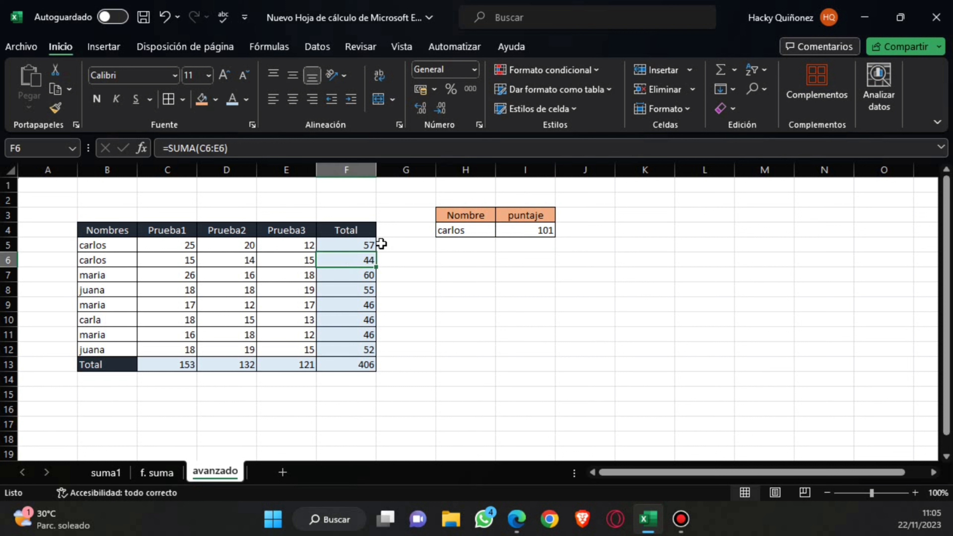
Replace the name in H4 with the one listed in B10 and check the score in I4.
left_click(446, 231)
type("carla")
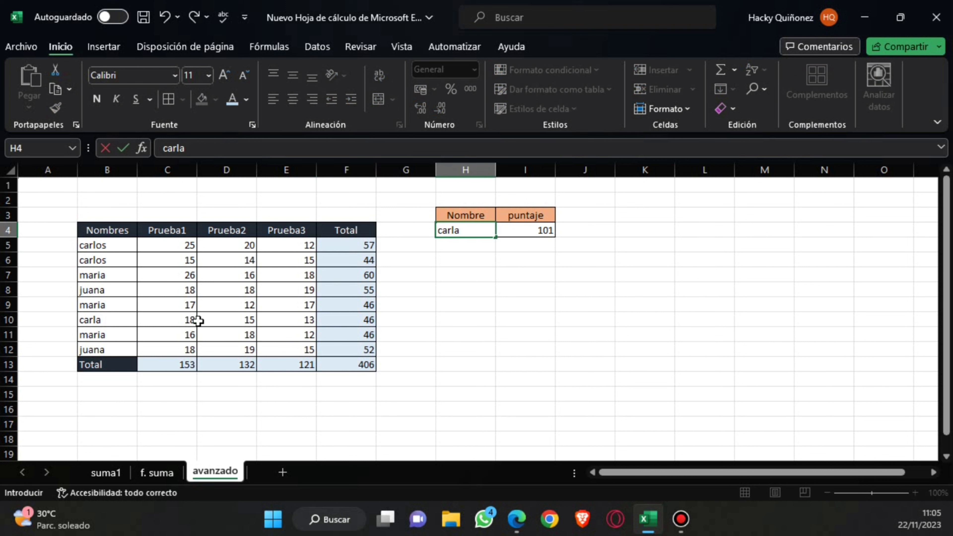
left_click(527, 233)
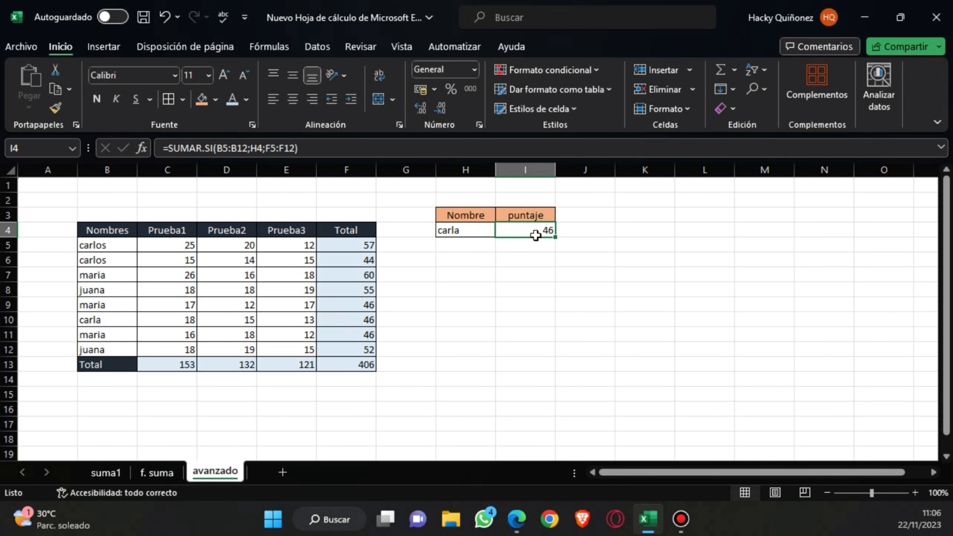
left_click(73, 374)
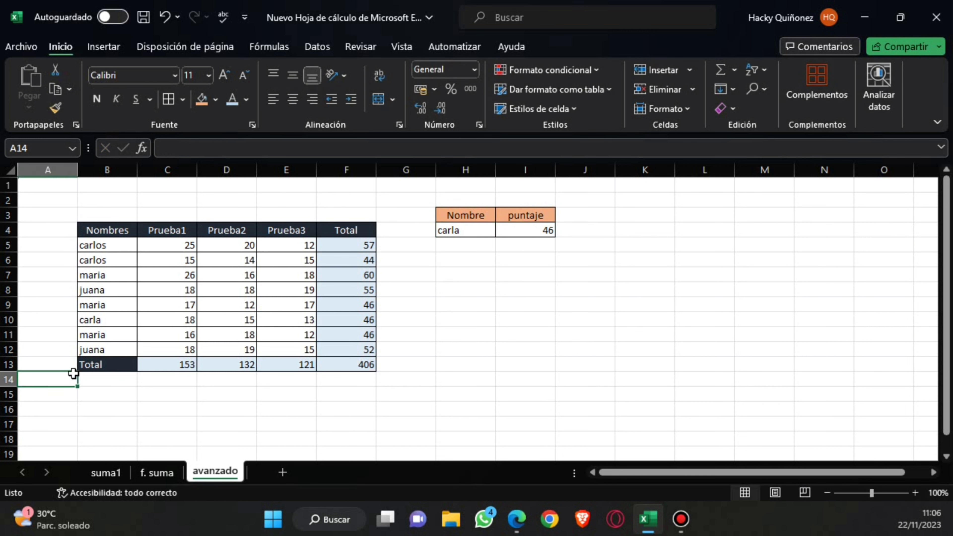